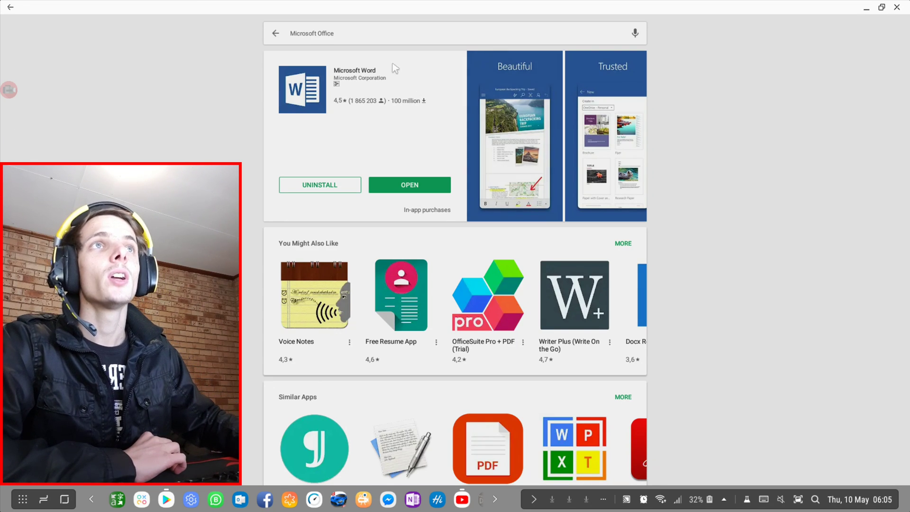
Step: Open the Microsoft Word listing from the Office search results and launch Word
{"action": "scroll", "coordinate": [377, 166], "scroll_direction": "down", "scroll_amount": 7}
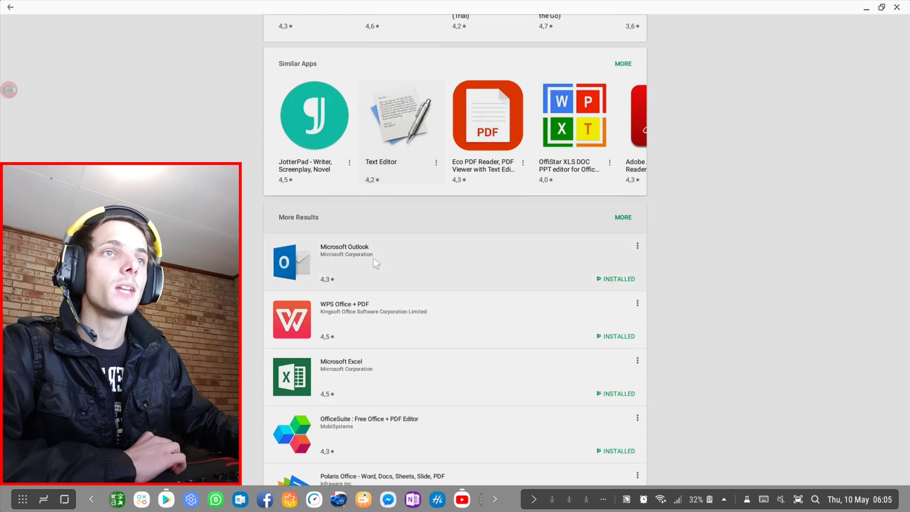
{"action": "scroll", "coordinate": [372, 360], "scroll_direction": "down", "scroll_amount": 4}
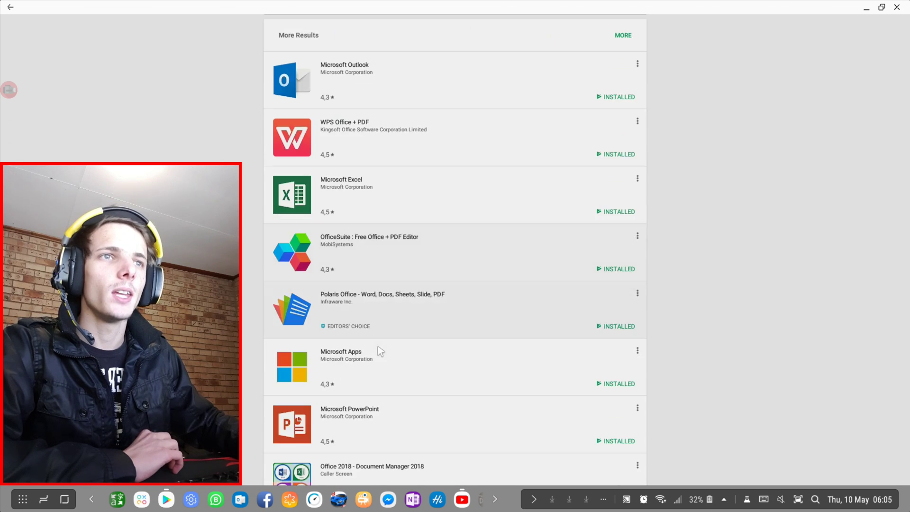
{"action": "scroll", "coordinate": [486, 358], "scroll_direction": "up", "scroll_amount": 11}
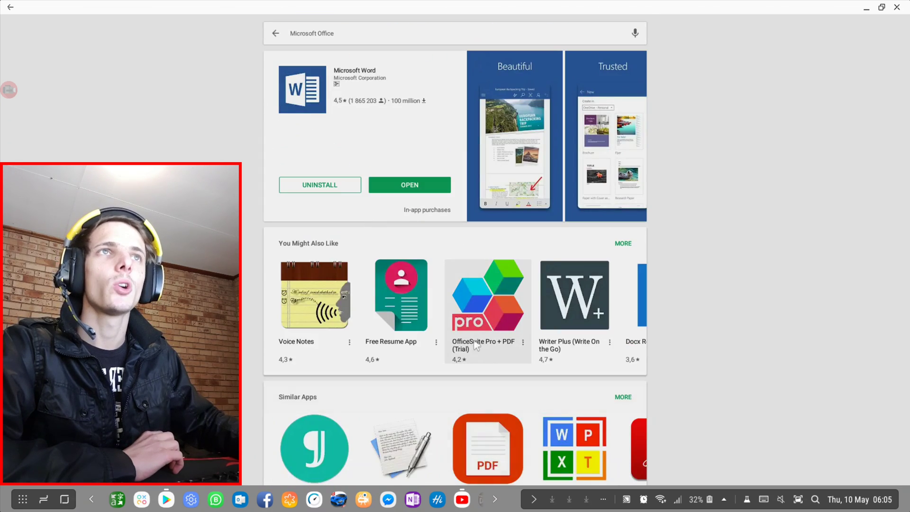
{"action": "left_click", "coordinate": [365, 78]}
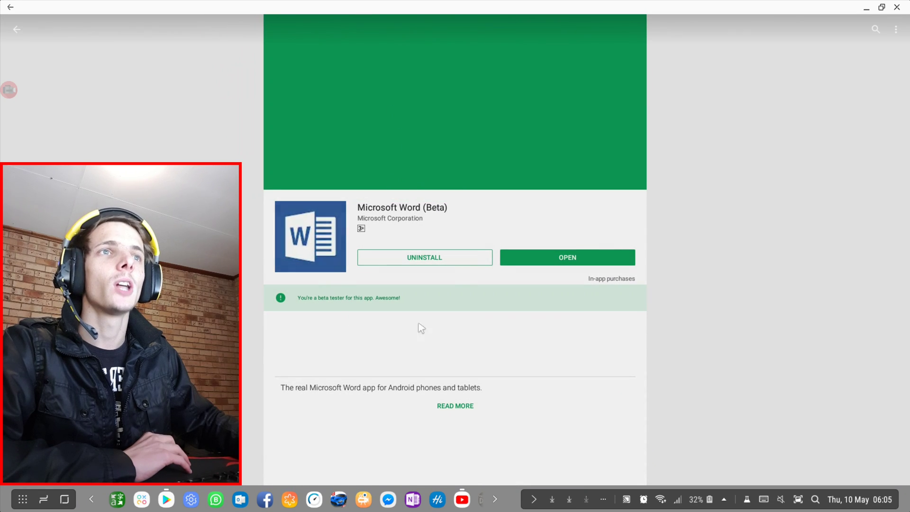
{"action": "left_click", "coordinate": [574, 259]}
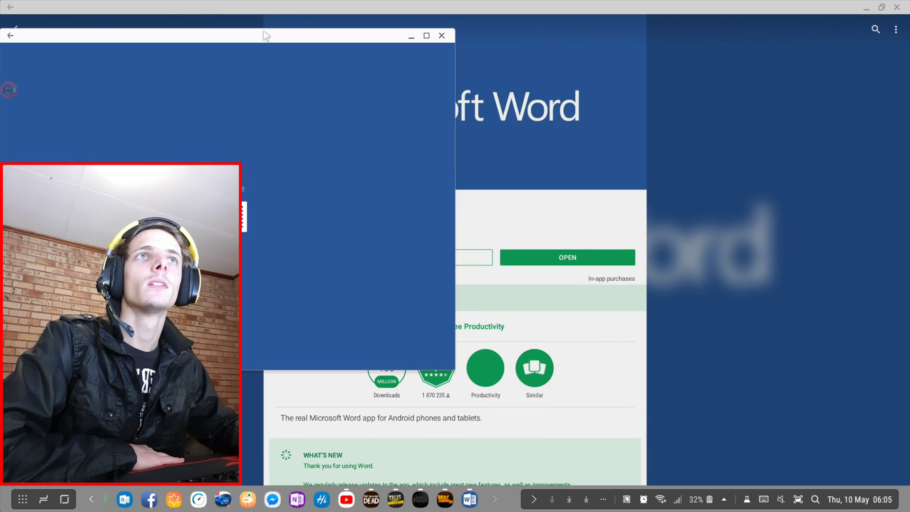
Step: Move the Word window toward the centre and maximize it to fill the screen
{"action": "left_click_drag", "start_coordinate": [267, 36], "coordinate": [629, 71]}
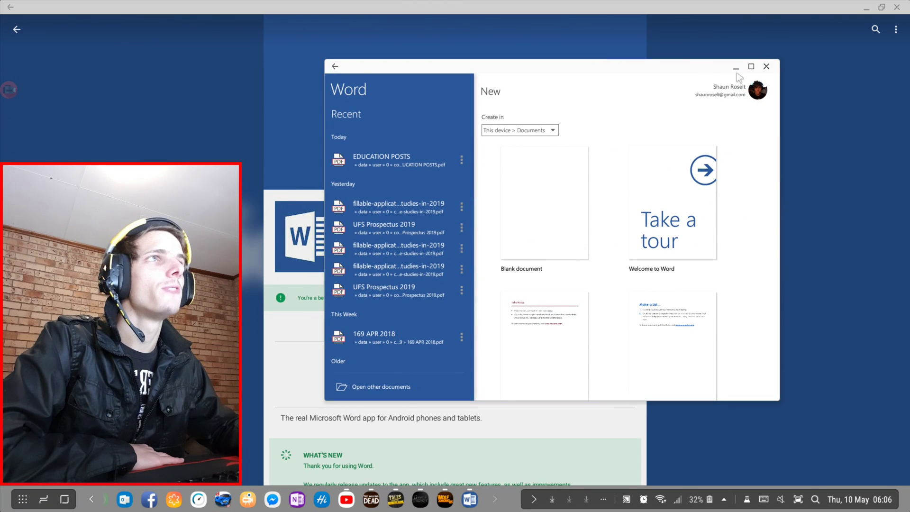
{"action": "left_click", "coordinate": [751, 67]}
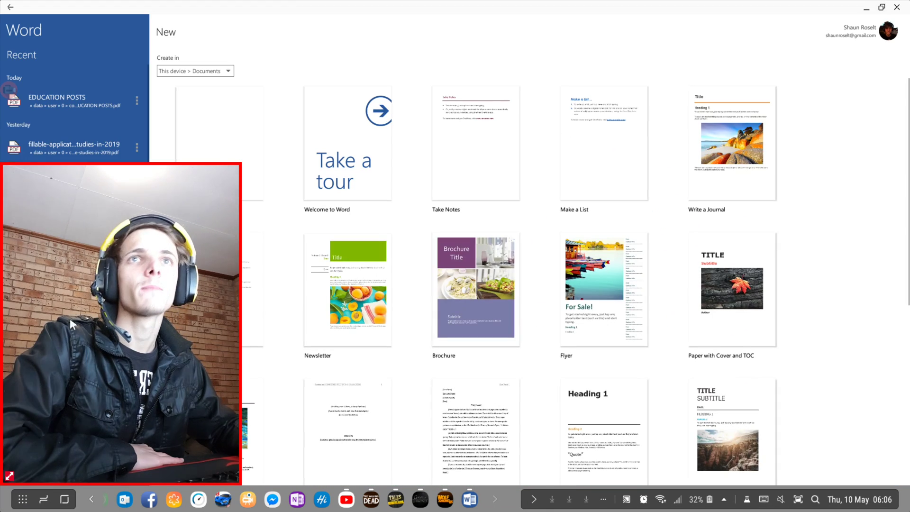
{"action": "left_click", "coordinate": [21, 466]}
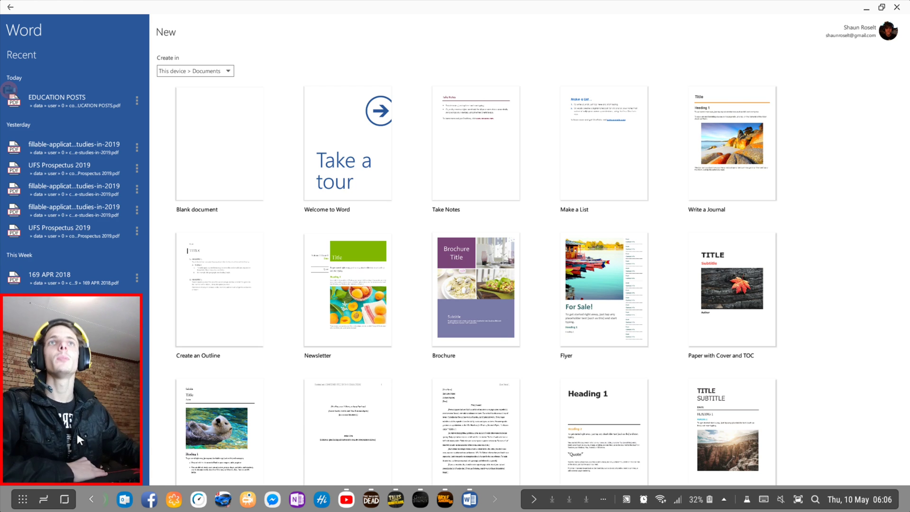
Step: Browse the New template gallery and pick the Bold Resume template
{"action": "left_click_drag", "start_coordinate": [78, 435], "coordinate": [300, 434]}
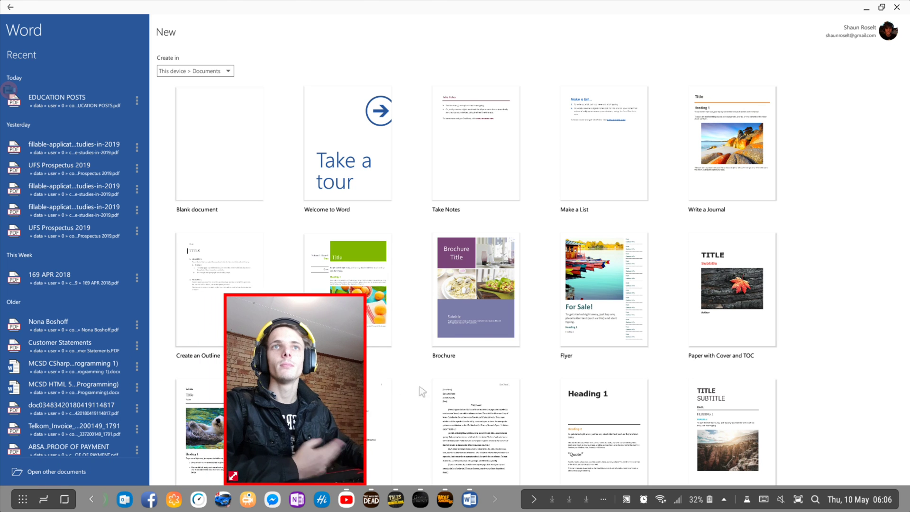
{"action": "scroll", "coordinate": [67, 200], "scroll_direction": "down", "scroll_amount": 10}
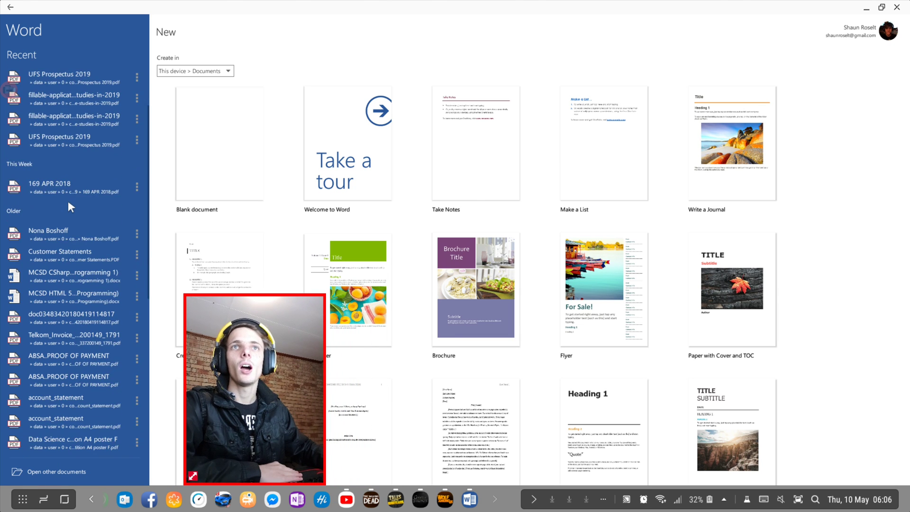
{"action": "scroll", "coordinate": [66, 203], "scroll_direction": "up", "scroll_amount": 10}
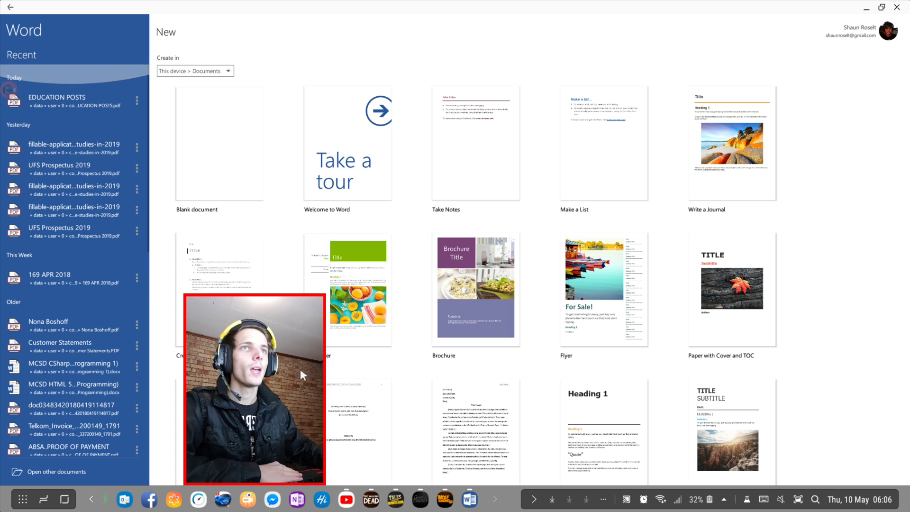
{"action": "left_click_drag", "start_coordinate": [232, 302], "coordinate": [49, 302]}
{"action": "scroll", "coordinate": [309, 250], "scroll_direction": "down", "scroll_amount": 2}
{"action": "scroll", "coordinate": [309, 250], "scroll_direction": "down", "scroll_amount": 4}
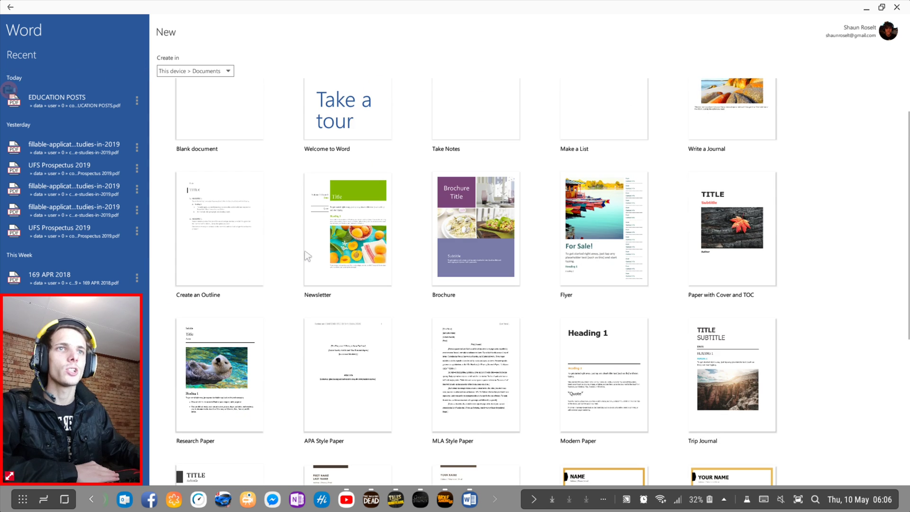
{"action": "scroll", "coordinate": [346, 340], "scroll_direction": "down", "scroll_amount": 4}
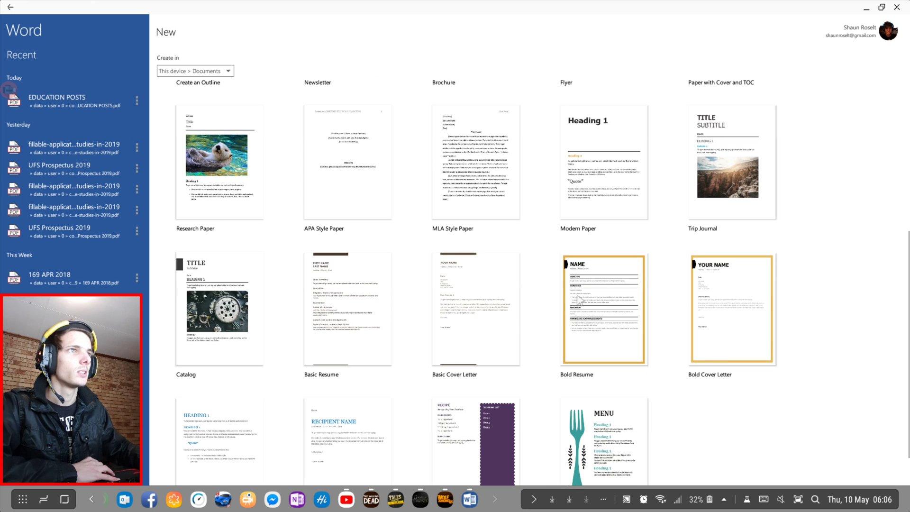
{"action": "scroll", "coordinate": [614, 294], "scroll_direction": "down", "scroll_amount": 2}
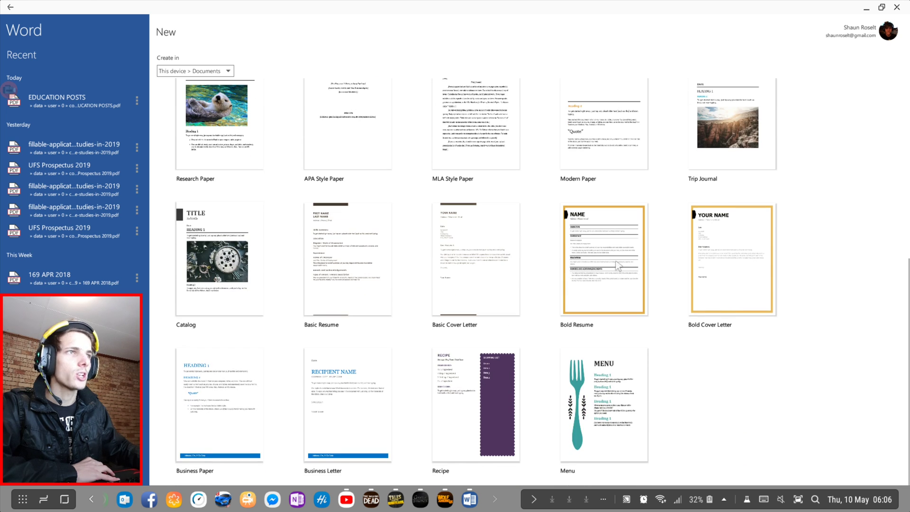
{"action": "left_click", "coordinate": [615, 260]}
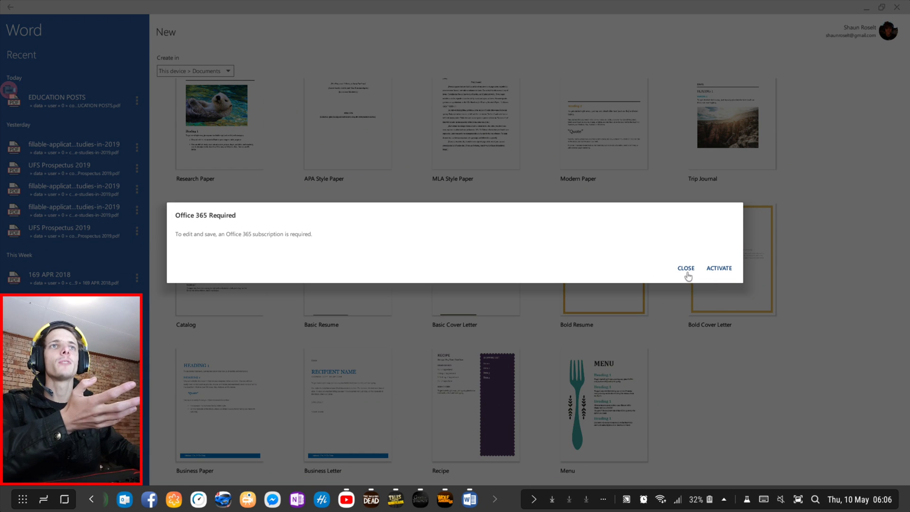
Step: Close the Office 365 Required notice, then try the Write a Journal template and close its notice too
{"action": "left_click", "coordinate": [687, 274]}
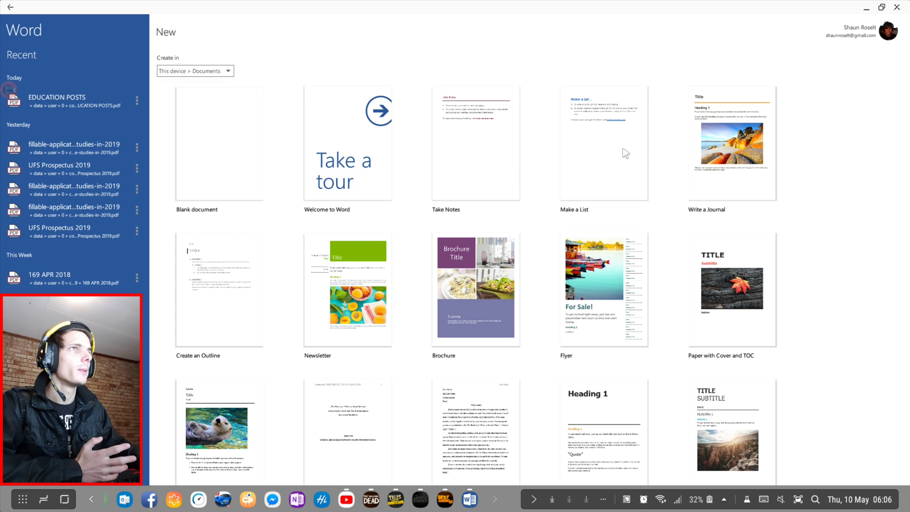
{"action": "left_click", "coordinate": [690, 153]}
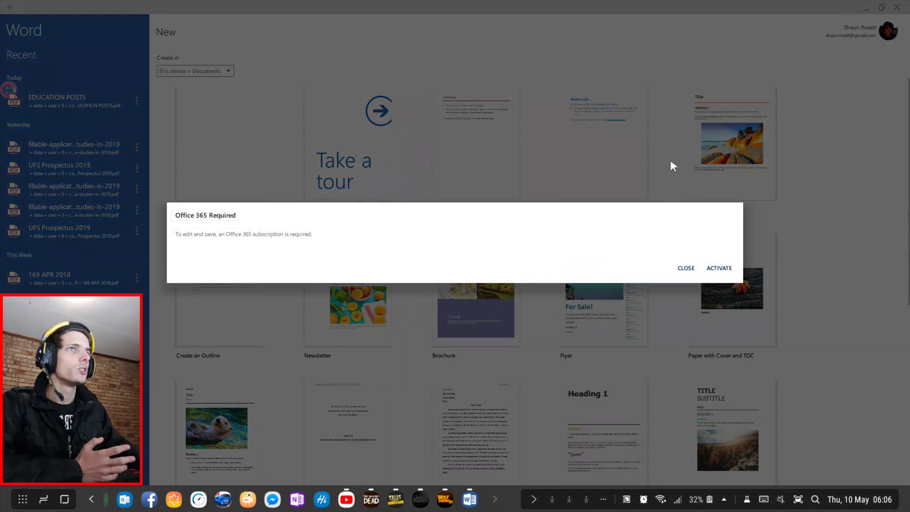
{"action": "left_click", "coordinate": [677, 271]}
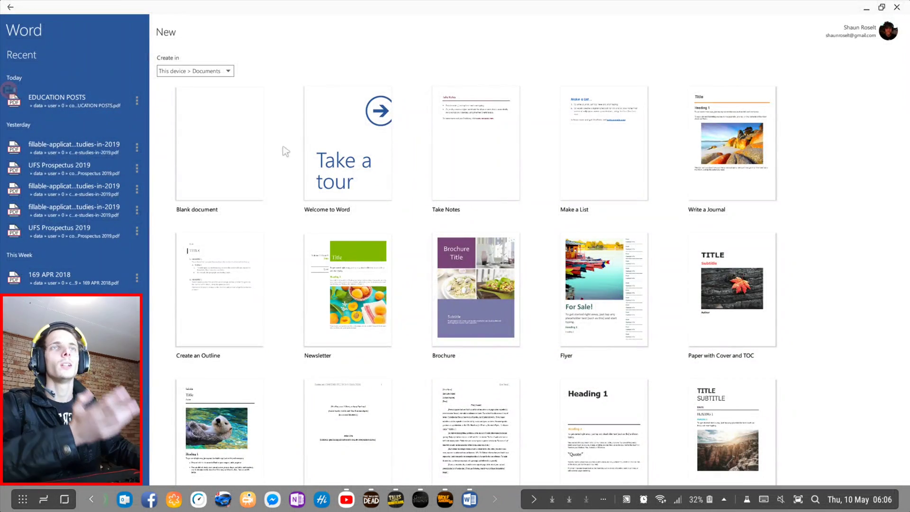
Step: Try Blank document, close its notice, then check the Create in save-location dropdown without changing it
{"action": "left_click", "coordinate": [266, 145]}
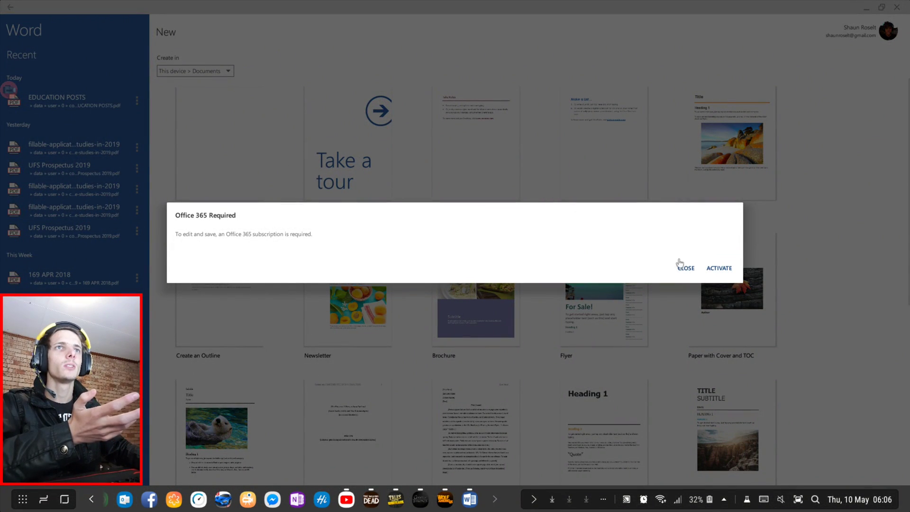
{"action": "left_click", "coordinate": [682, 266]}
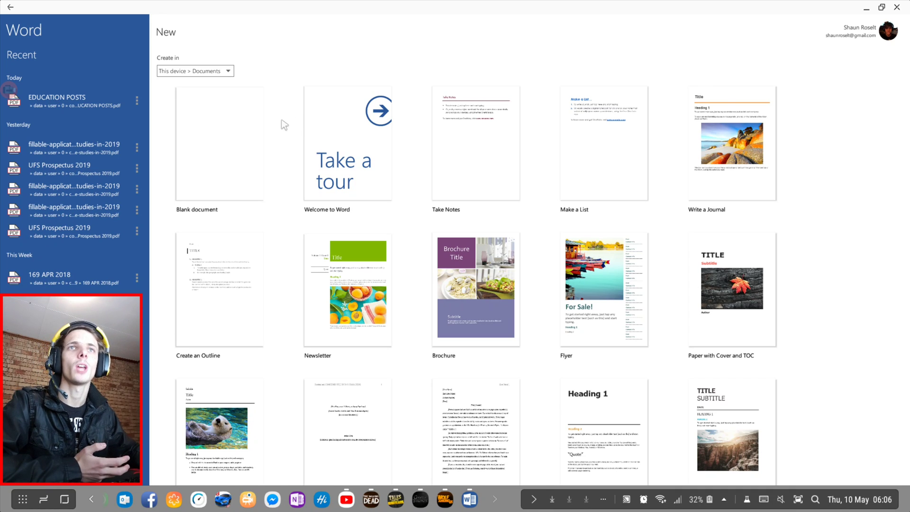
{"action": "left_click", "coordinate": [220, 72]}
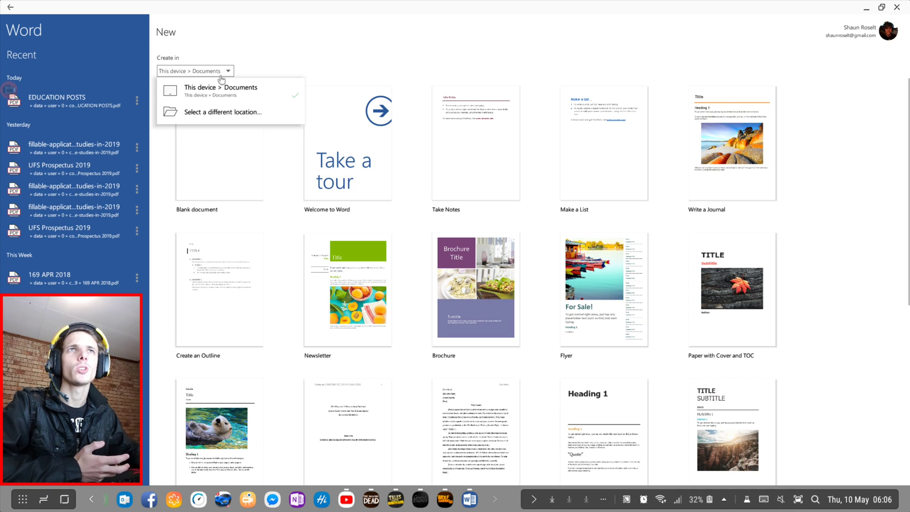
{"action": "left_click", "coordinate": [221, 73]}
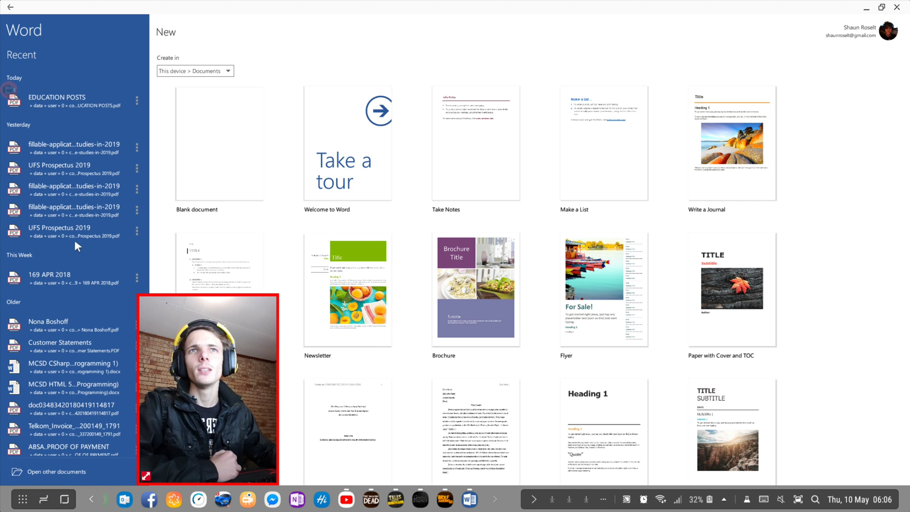
Step: Scroll the Recent list and open the CV file from OneDrive Documents
{"action": "scroll", "coordinate": [75, 240], "scroll_direction": "down", "scroll_amount": 2}
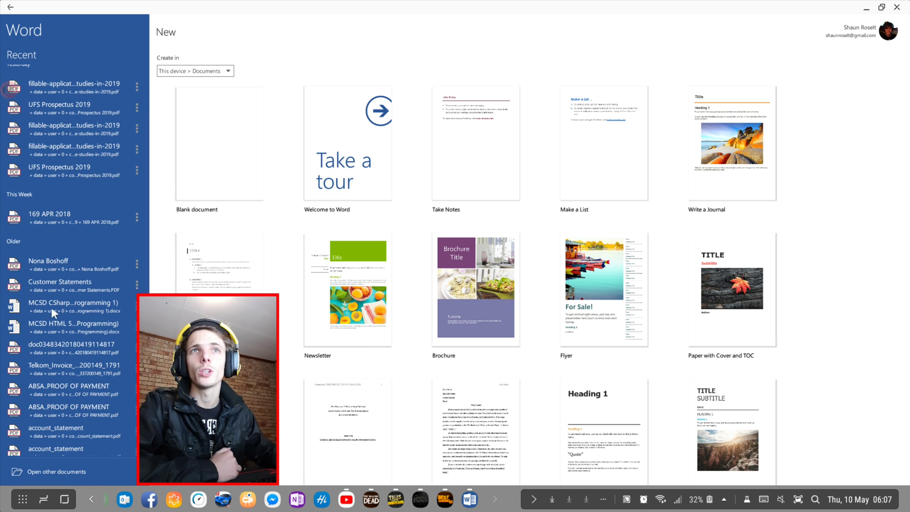
{"action": "scroll", "coordinate": [73, 307], "scroll_direction": "down", "scroll_amount": 10}
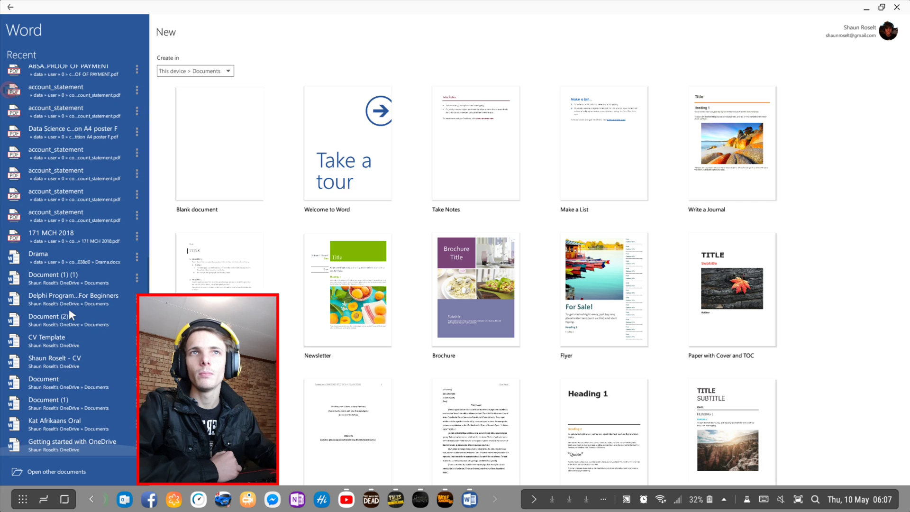
{"action": "left_click", "coordinate": [84, 361]}
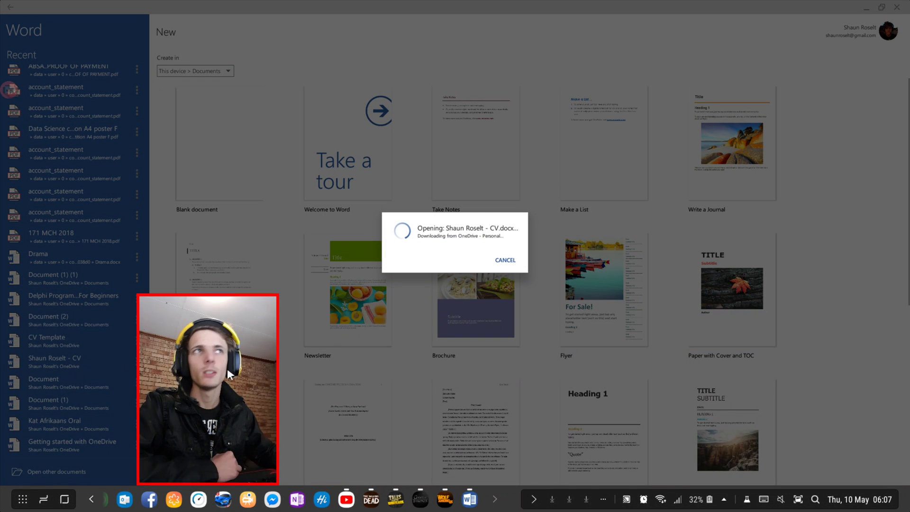
{"action": "left_click_drag", "start_coordinate": [155, 335], "coordinate": [8, 340]}
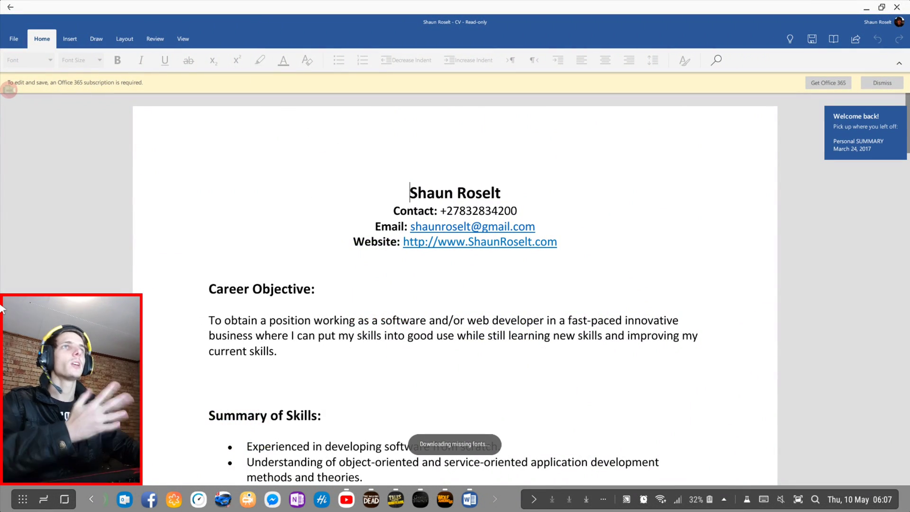
Step: Dismiss the Office 365 subscription banner on the read-only CV
{"action": "scroll", "coordinate": [402, 199], "scroll_direction": "down", "scroll_amount": 15}
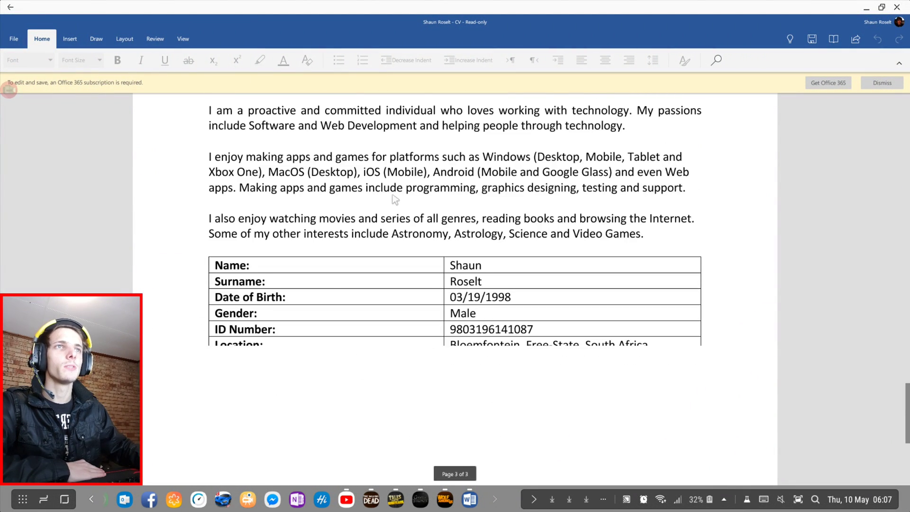
{"action": "scroll", "coordinate": [396, 199], "scroll_direction": "up", "scroll_amount": 6}
{"action": "scroll", "coordinate": [397, 190], "scroll_direction": "up", "scroll_amount": 9}
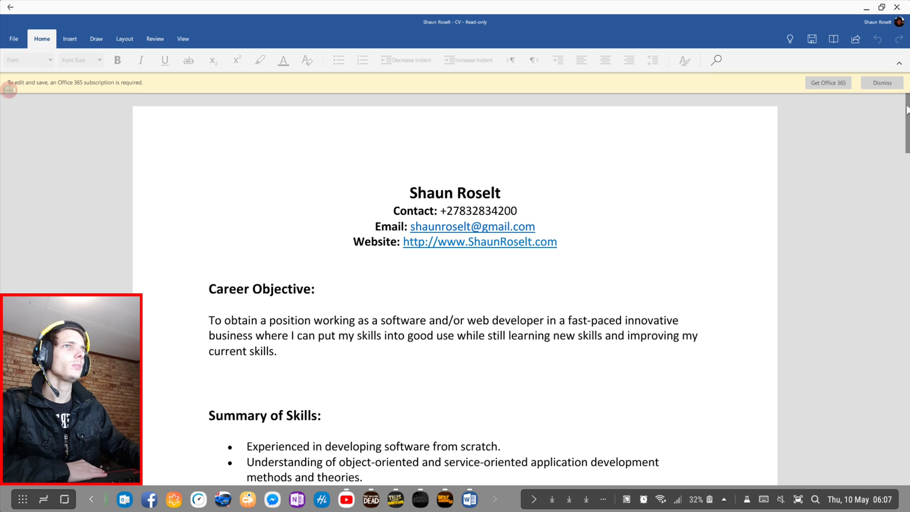
{"action": "left_click", "coordinate": [881, 82]}
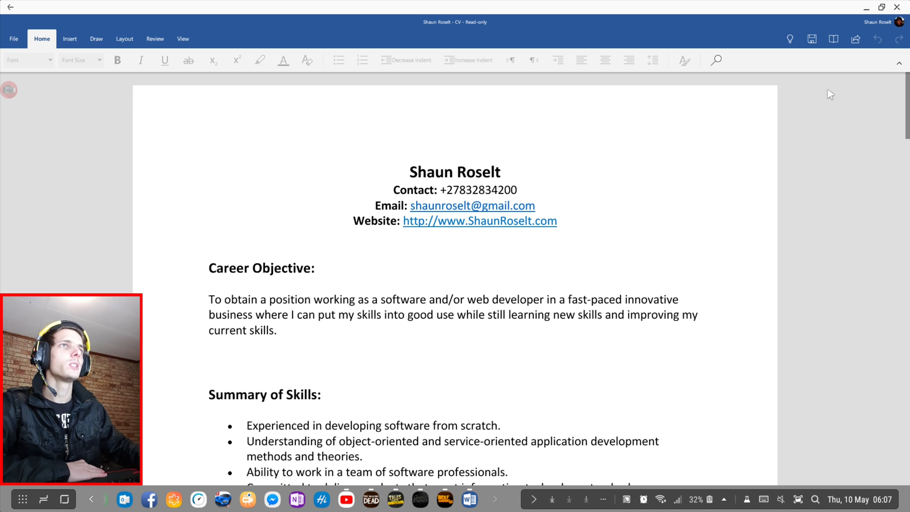
Step: Browse the Home, Insert, Draw, Layout, Review and View ribbon tabs
{"action": "left_click", "coordinate": [76, 38]}
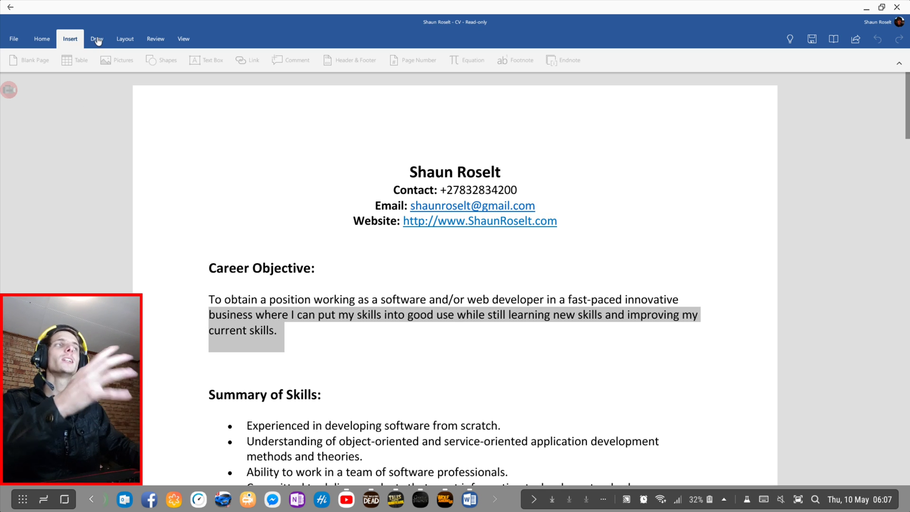
{"action": "left_click", "coordinate": [55, 45]}
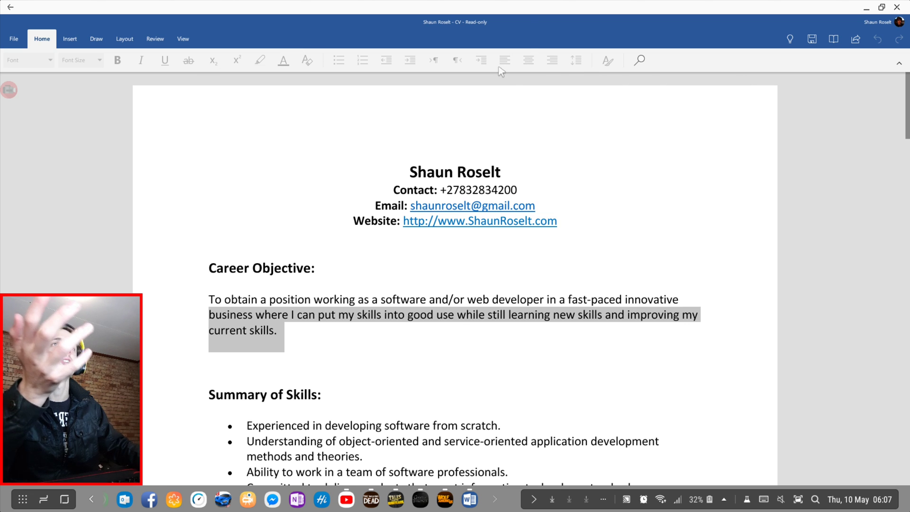
{"action": "left_click", "coordinate": [71, 39]}
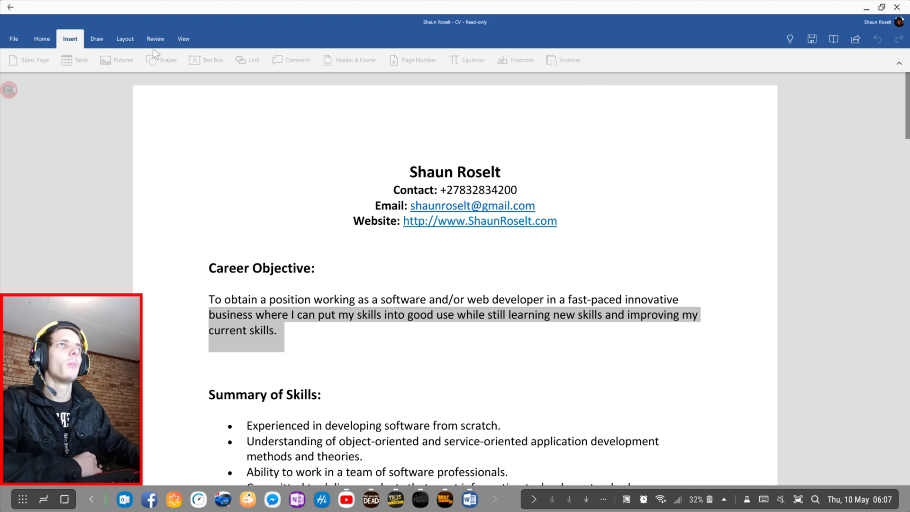
{"action": "left_click", "coordinate": [103, 41]}
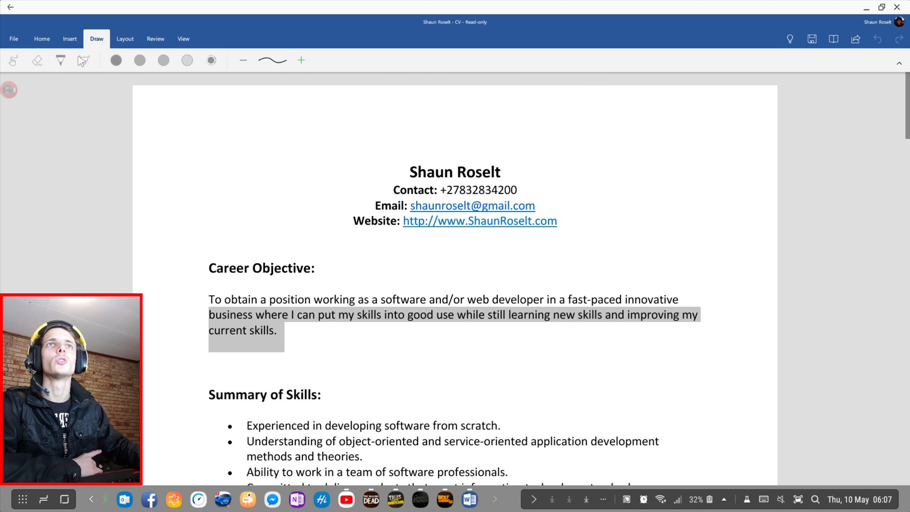
{"action": "left_click", "coordinate": [127, 45]}
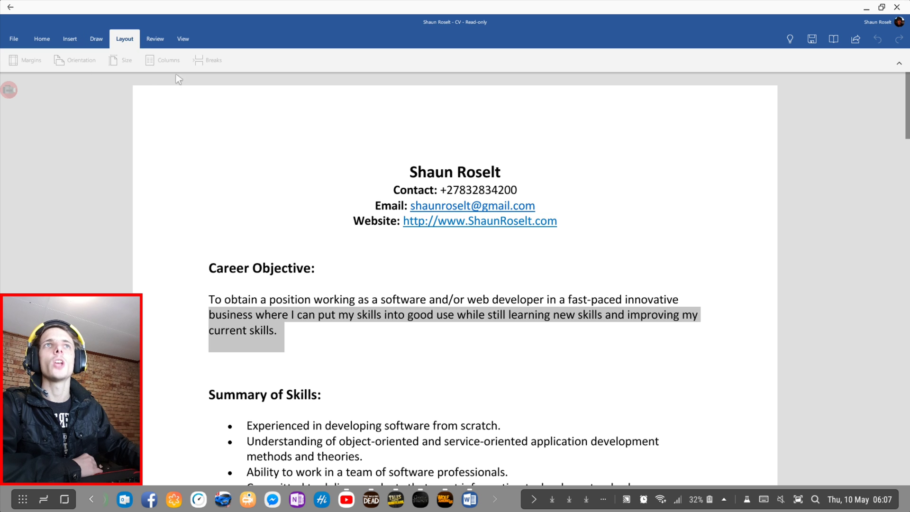
{"action": "left_click", "coordinate": [157, 46]}
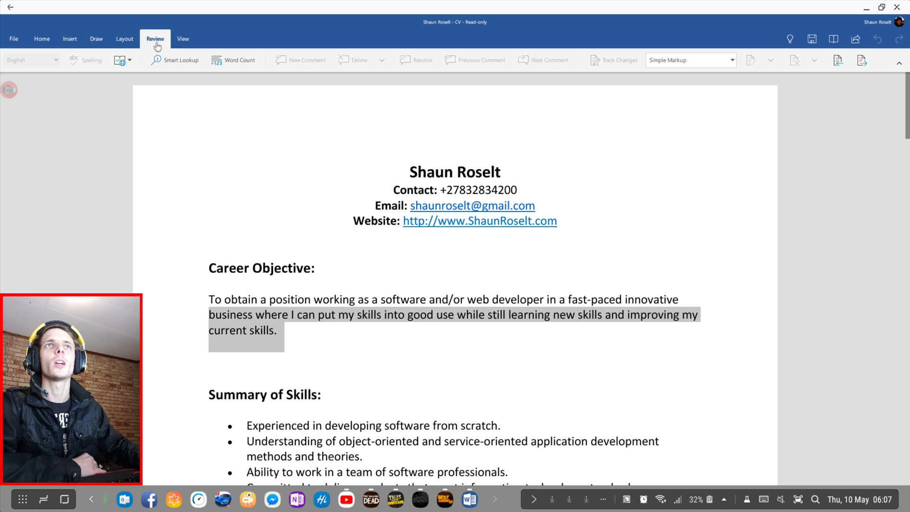
{"action": "left_click", "coordinate": [180, 45]}
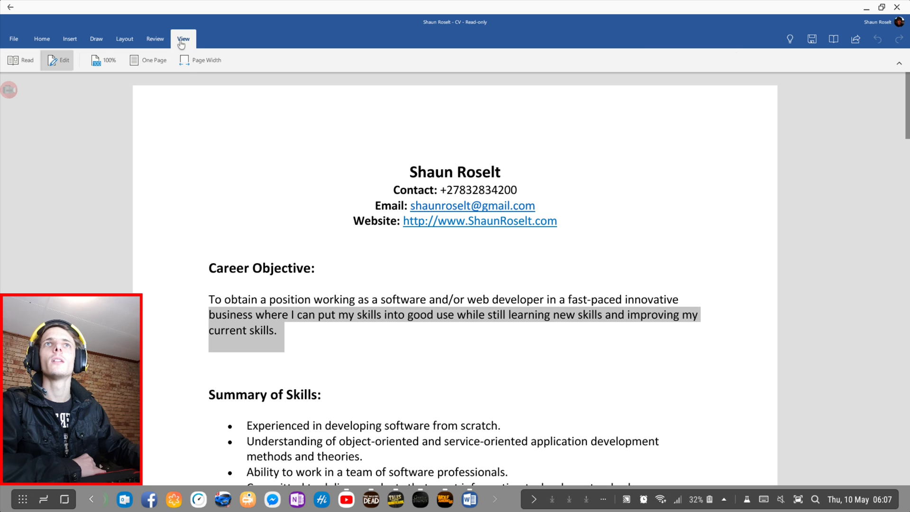
{"action": "left_click", "coordinate": [64, 44]}
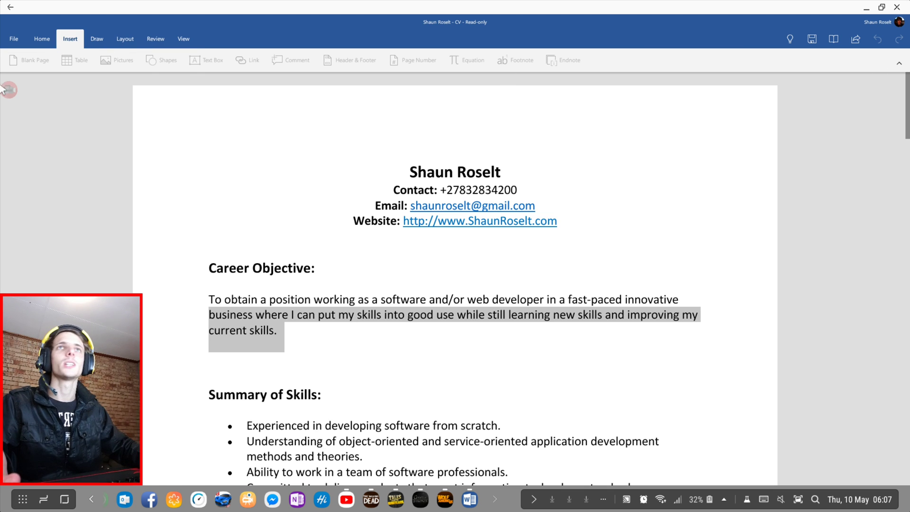
{"action": "left_click", "coordinate": [46, 40]}
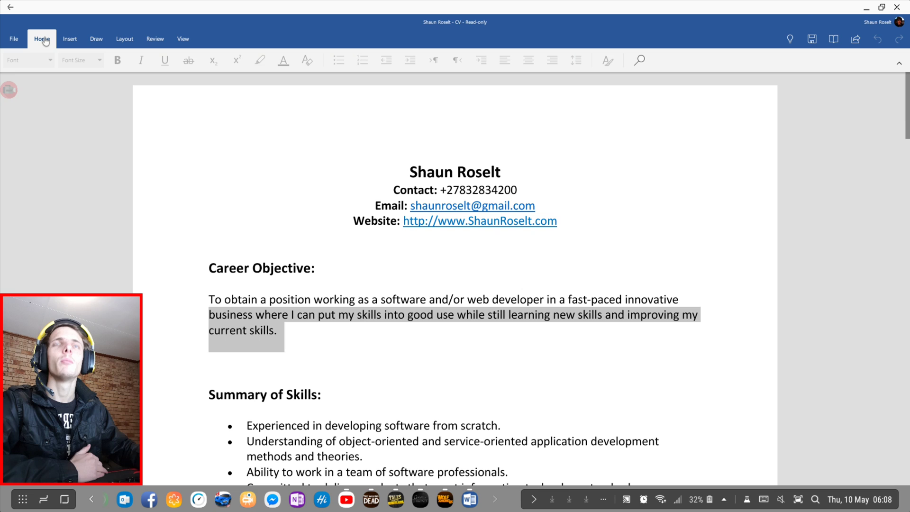
Step: Scroll through the CV, then bring up the recent files list with Ctrl+O
{"action": "scroll", "coordinate": [372, 446], "scroll_direction": "down", "scroll_amount": 8}
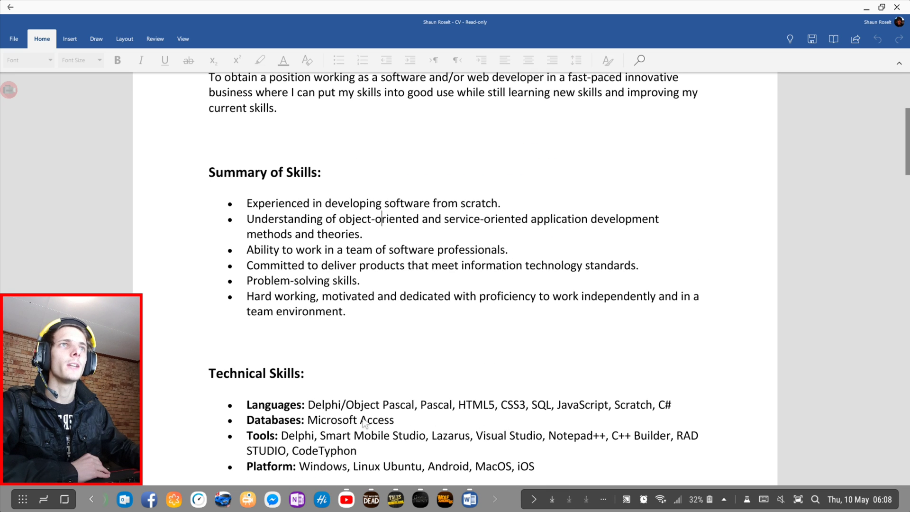
{"action": "scroll", "coordinate": [359, 414], "scroll_direction": "down", "scroll_amount": 15}
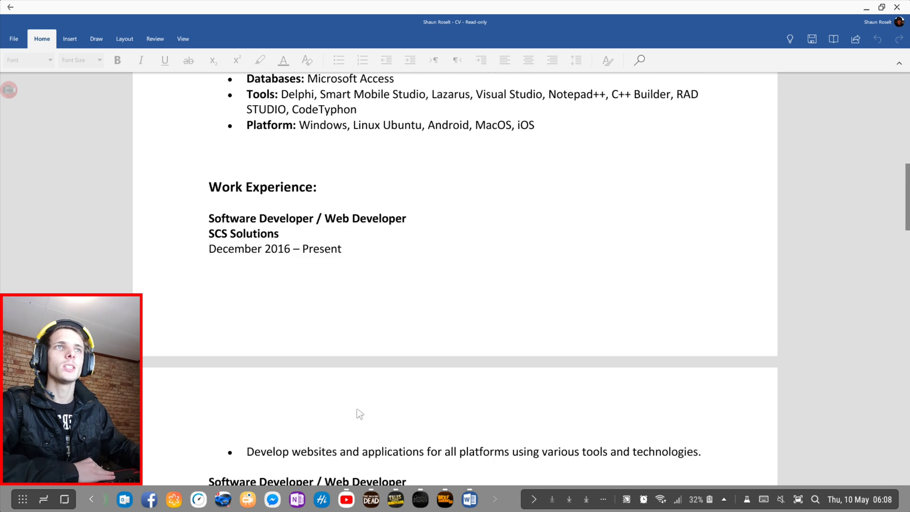
{"action": "scroll", "coordinate": [360, 415], "scroll_direction": "down", "scroll_amount": 15}
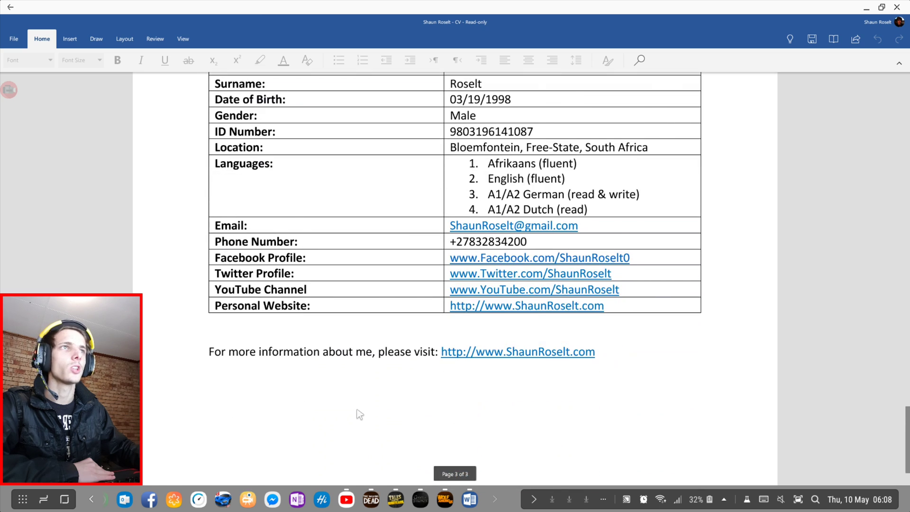
{"action": "scroll", "coordinate": [362, 404], "scroll_direction": "up", "scroll_amount": 20}
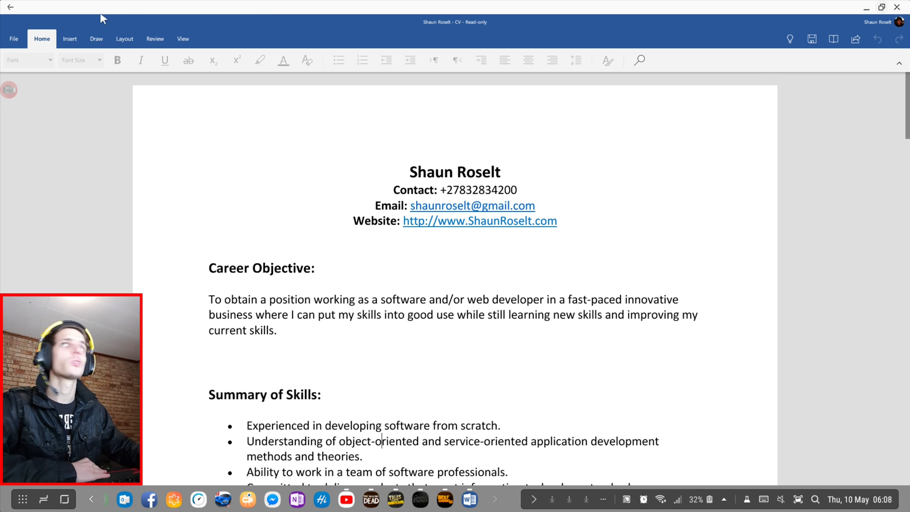
{"action": "key", "text": "ctrl+o"}
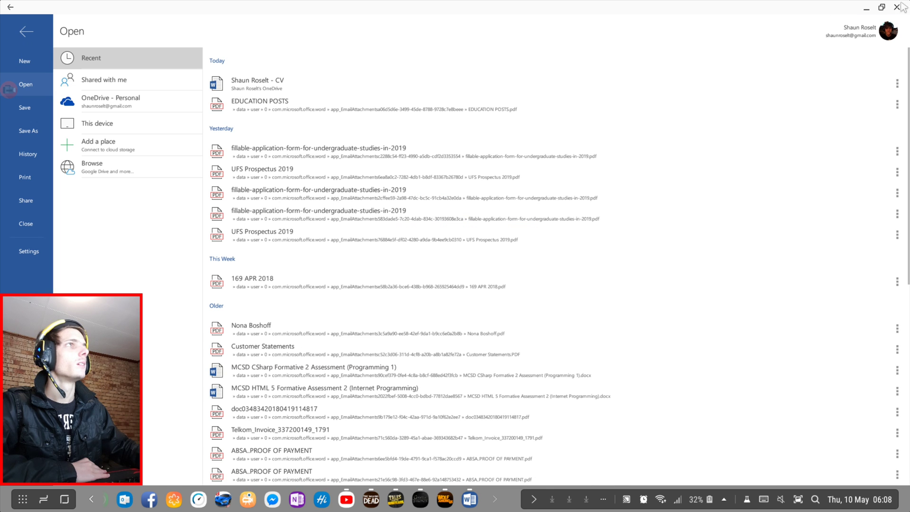
Step: Close Word and go from its store listing to the Microsoft Corporation developer page
{"action": "left_click", "coordinate": [896, 8]}
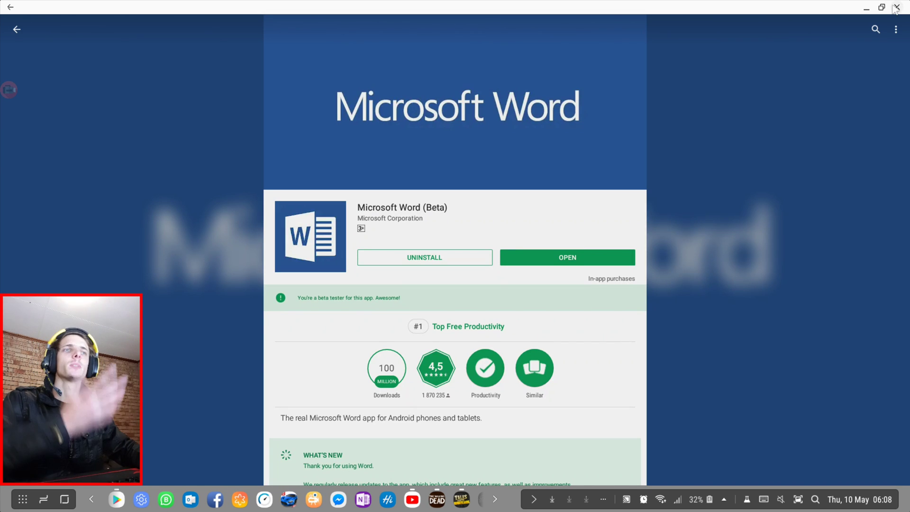
{"action": "scroll", "coordinate": [354, 249], "scroll_direction": "down", "scroll_amount": 5}
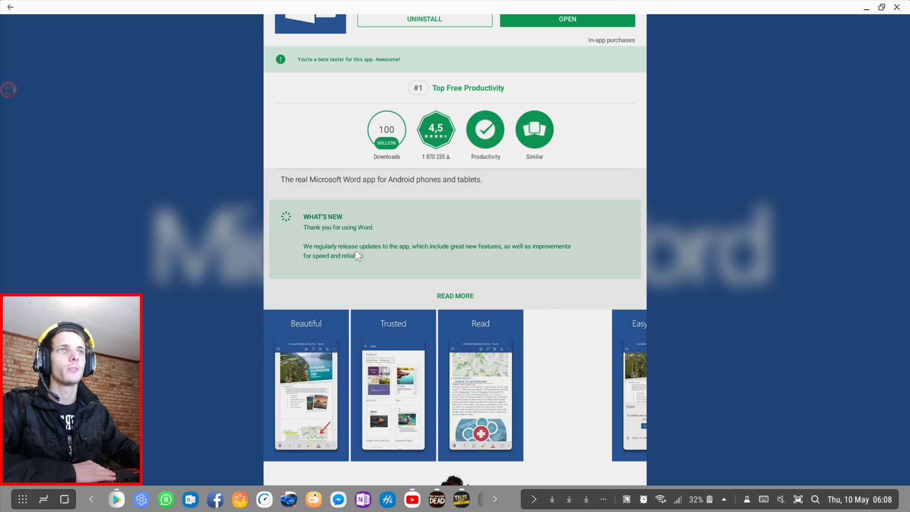
{"action": "scroll", "coordinate": [373, 264], "scroll_direction": "down", "scroll_amount": 15}
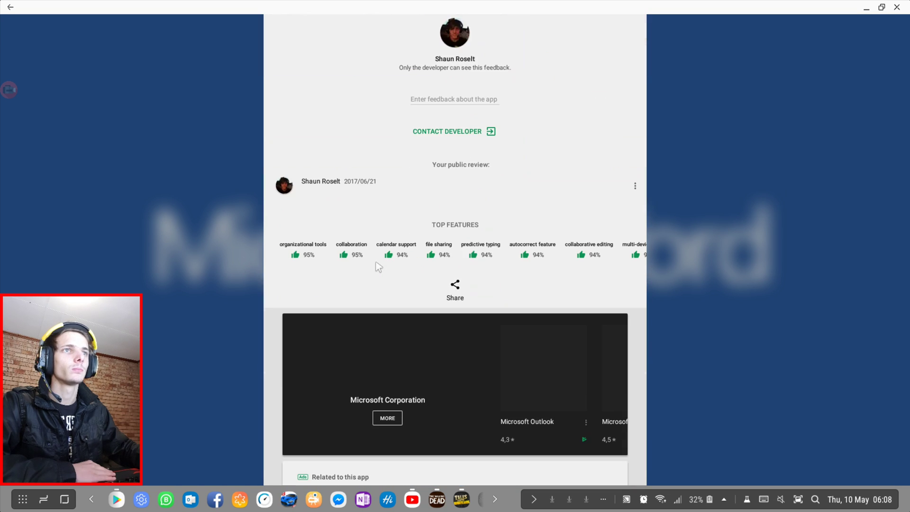
{"action": "left_click_drag", "start_coordinate": [481, 191], "coordinate": [331, 185]}
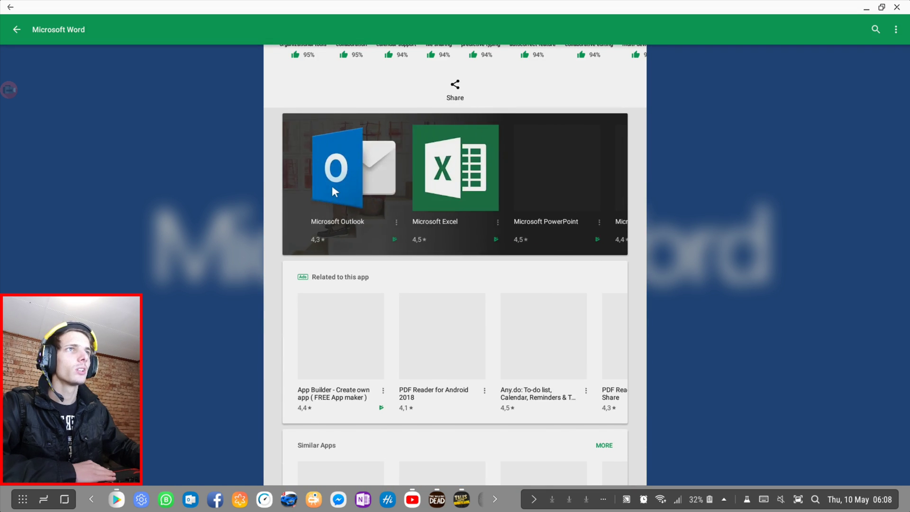
{"action": "left_click", "coordinate": [415, 175]}
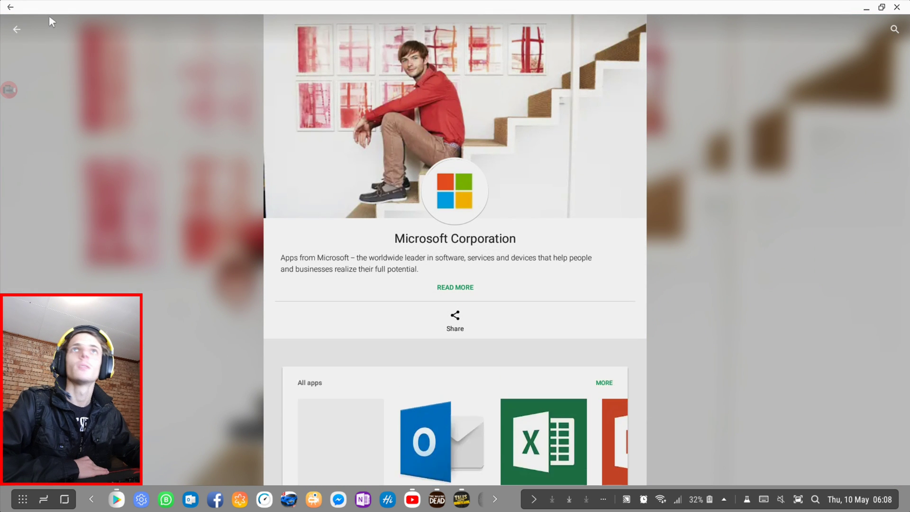
Step: Open the Microsoft Excel listing and launch Excel
{"action": "scroll", "coordinate": [374, 297], "scroll_direction": "down", "scroll_amount": 2}
{"action": "left_click", "coordinate": [570, 418]}
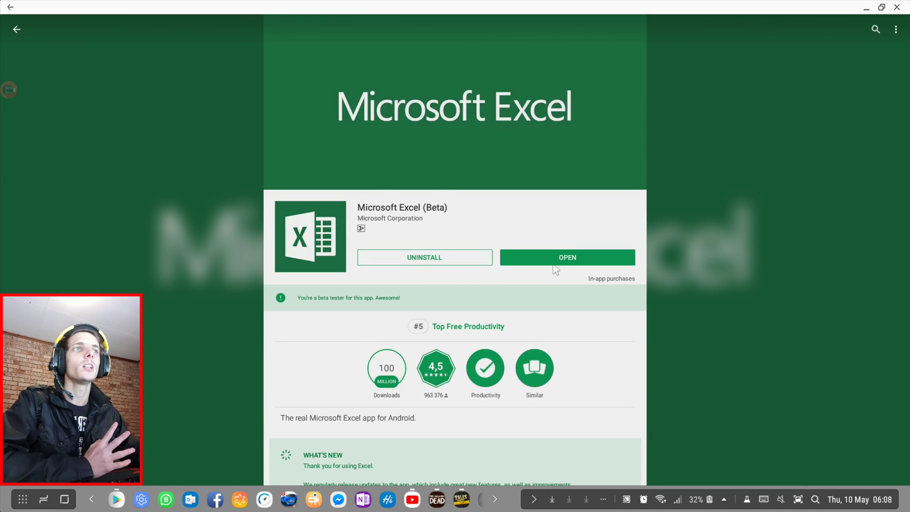
{"action": "left_click", "coordinate": [558, 257]}
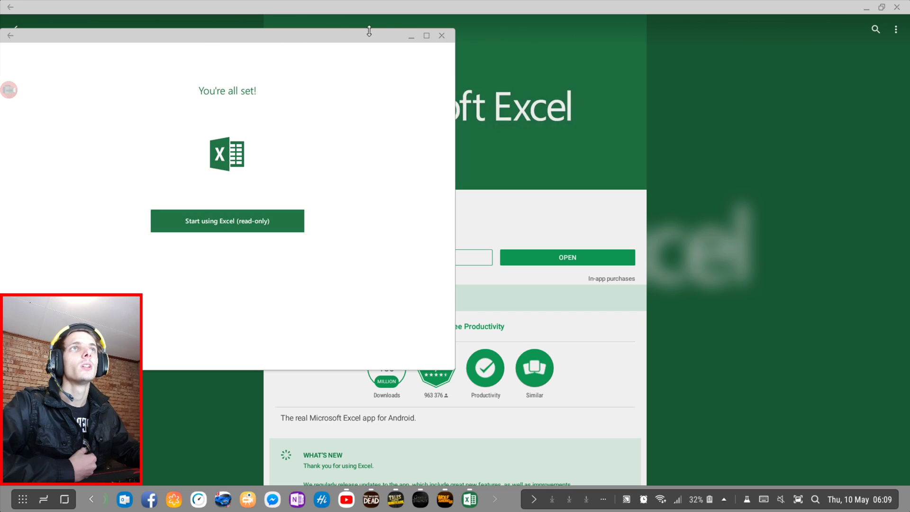
Step: Choose 'Start using Excel (read-only)' on the You're all set! page
{"action": "left_click", "coordinate": [187, 223]}
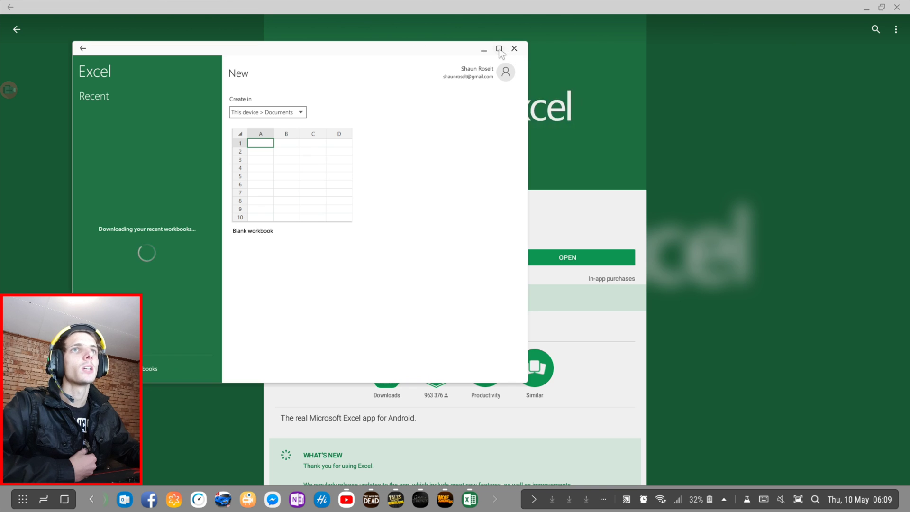
Step: Maximize Excel and try creating a blank workbook twice, dismissing each Office 365 Required notice
{"action": "left_click", "coordinate": [502, 47]}
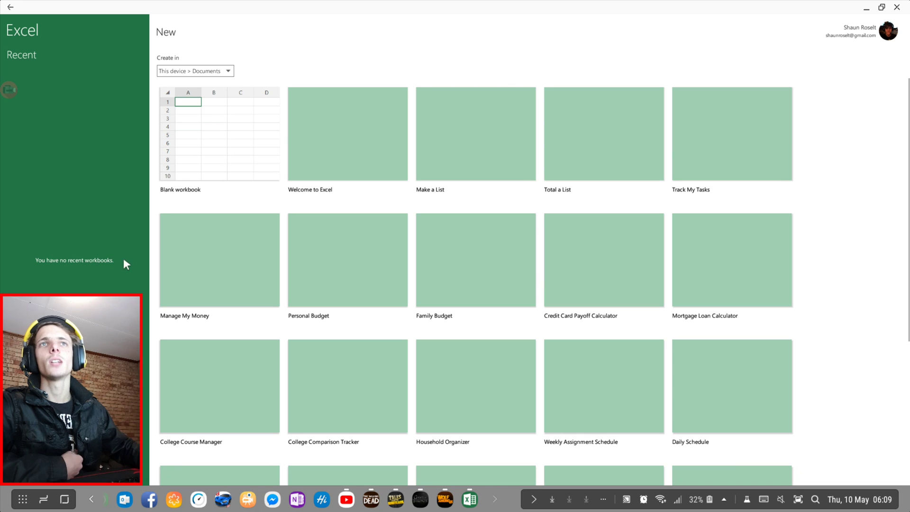
{"action": "left_click", "coordinate": [244, 136]}
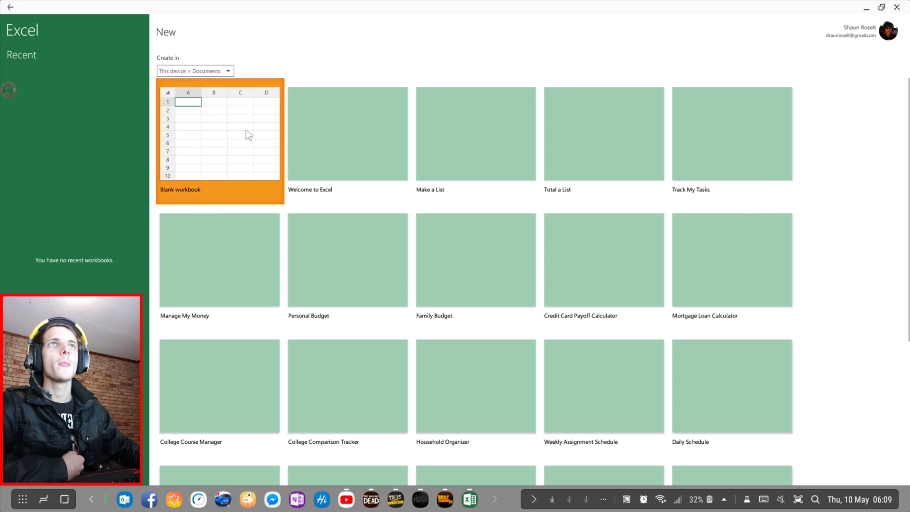
{"action": "left_click", "coordinate": [686, 267]}
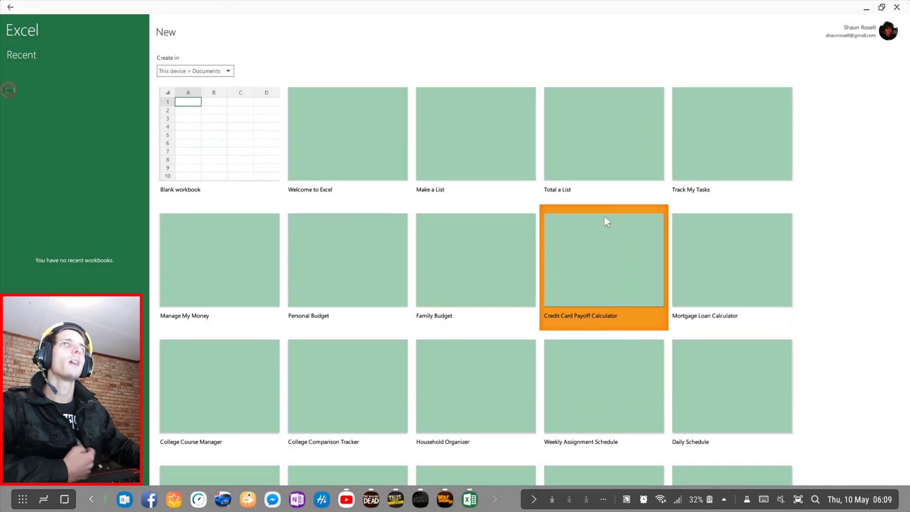
{"action": "left_click", "coordinate": [213, 148]}
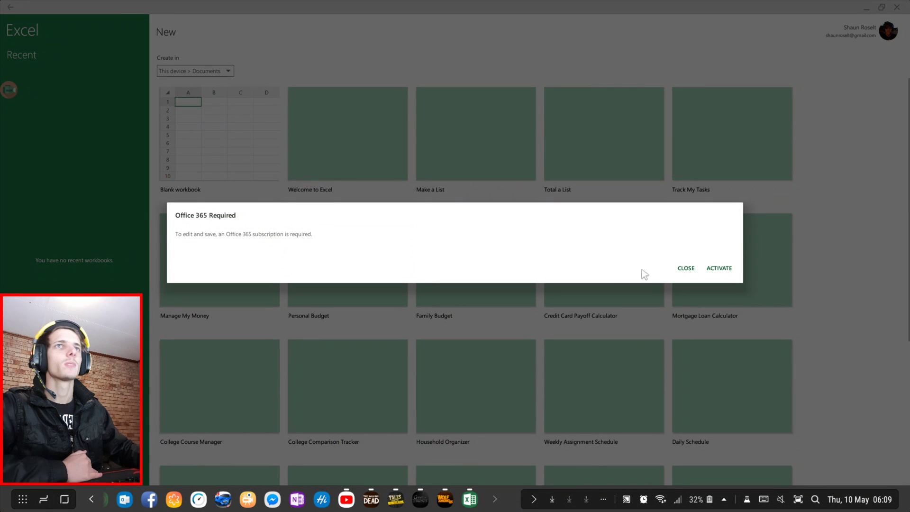
{"action": "left_click", "coordinate": [684, 270]}
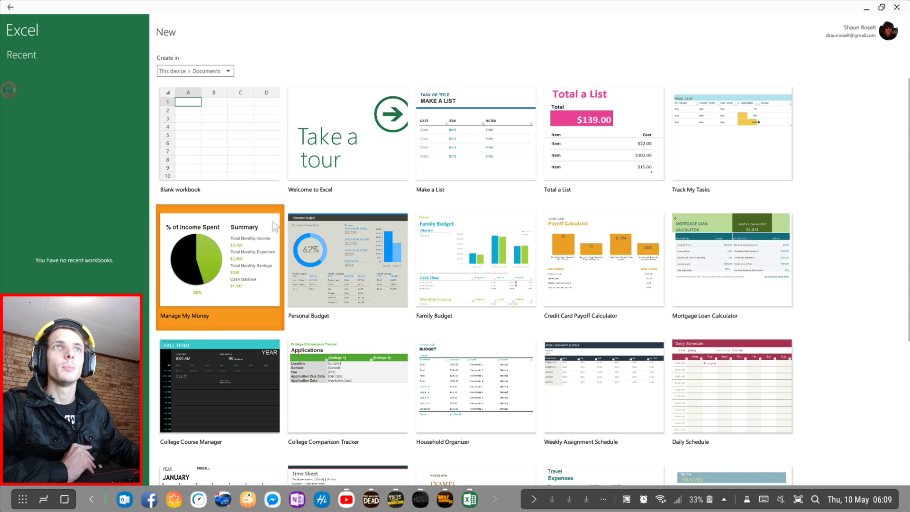
Step: Open Settings from the account menu, scroll through it, then close Excel
{"action": "scroll", "coordinate": [730, 284], "scroll_direction": "down", "scroll_amount": 2}
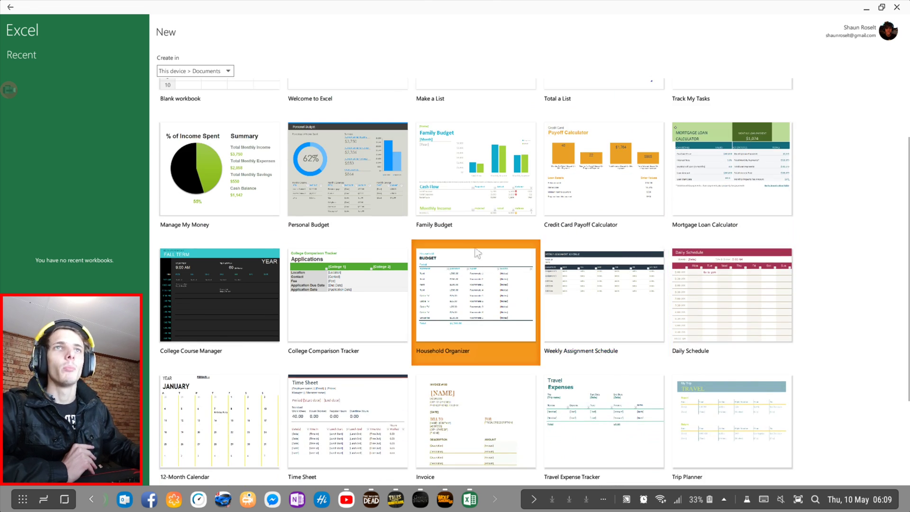
{"action": "scroll", "coordinate": [355, 379], "scroll_direction": "down", "scroll_amount": 3}
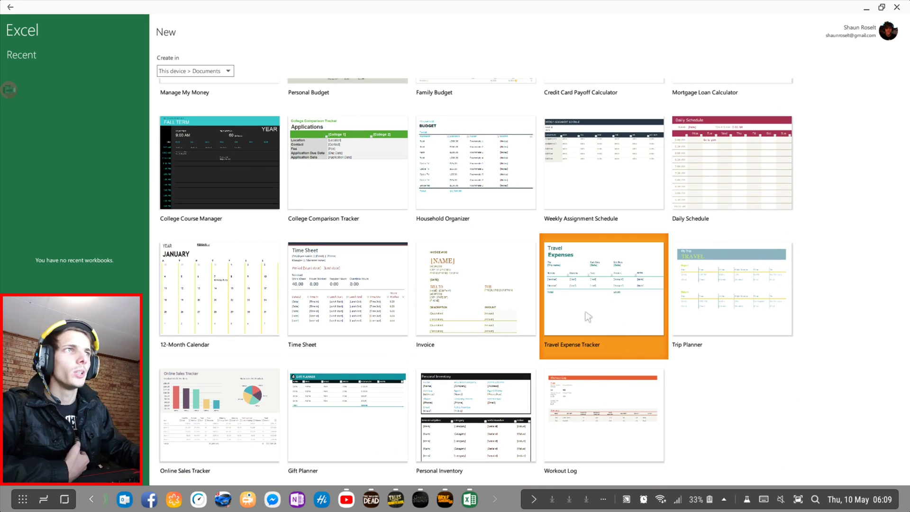
{"action": "scroll", "coordinate": [354, 283], "scroll_direction": "up", "scroll_amount": 5}
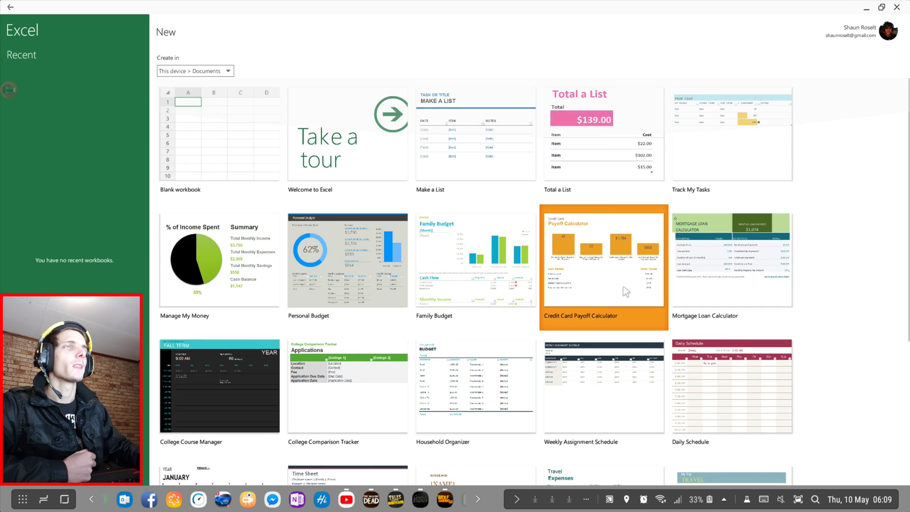
{"action": "scroll", "coordinate": [344, 270], "scroll_direction": "down", "scroll_amount": 5}
{"action": "scroll", "coordinate": [332, 284], "scroll_direction": "up", "scroll_amount": 4}
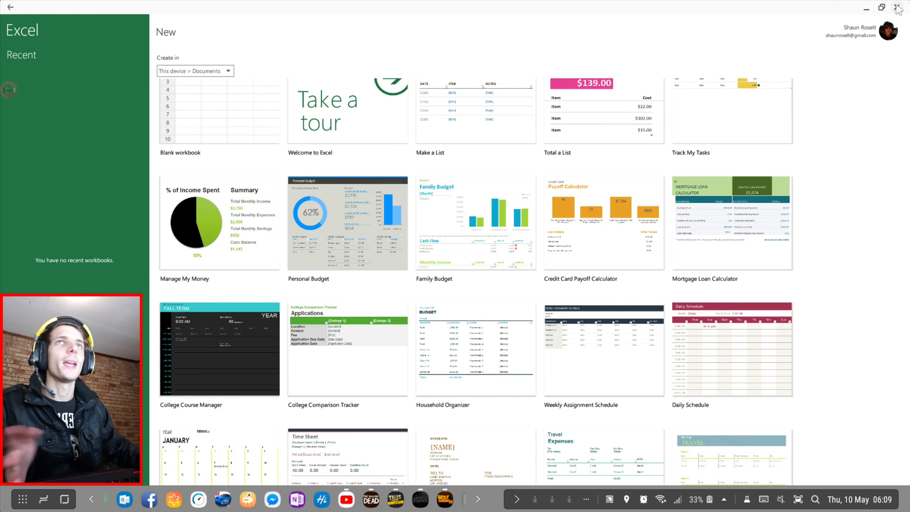
{"action": "left_click", "coordinate": [887, 29]}
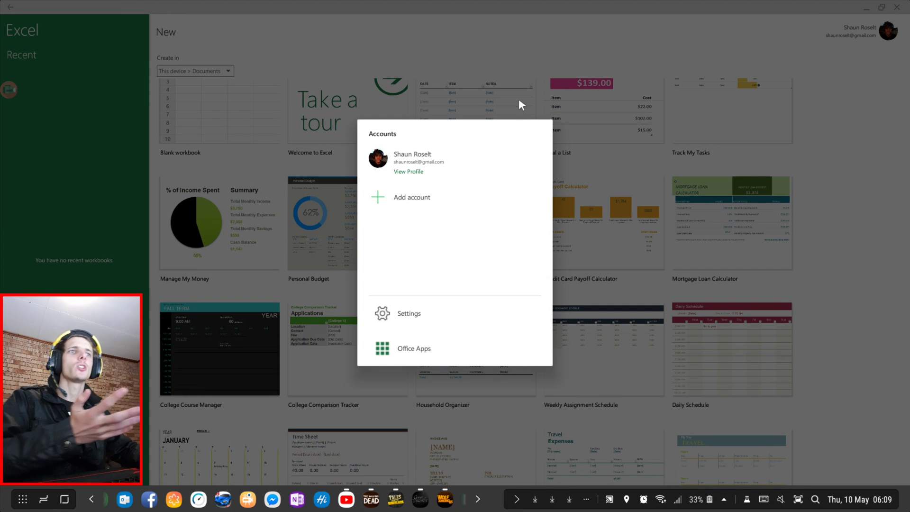
{"action": "left_click", "coordinate": [399, 315]}
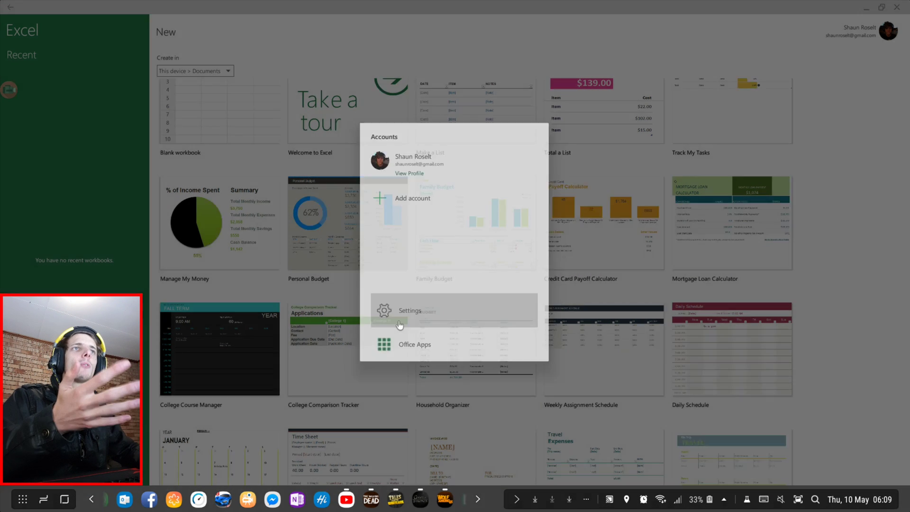
{"action": "scroll", "coordinate": [237, 199], "scroll_direction": "down", "scroll_amount": 3}
{"action": "scroll", "coordinate": [232, 187], "scroll_direction": "down", "scroll_amount": 5}
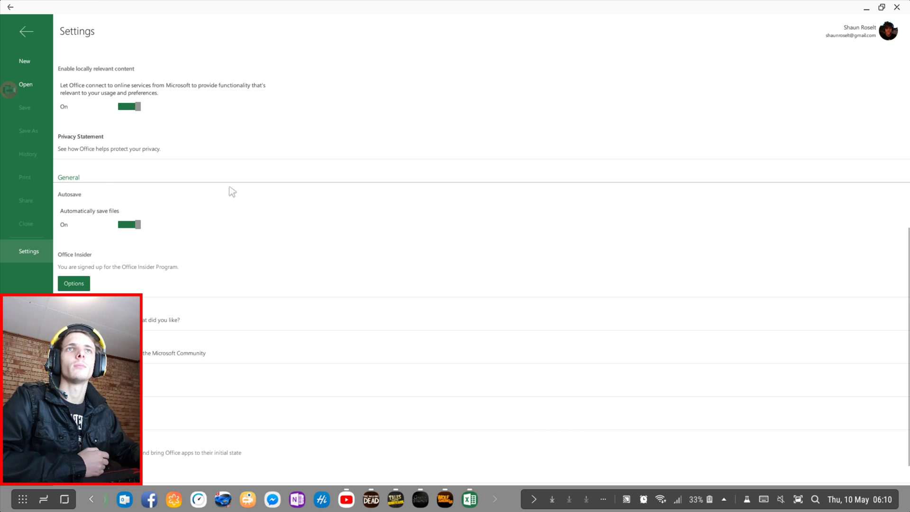
{"action": "left_click", "coordinate": [897, 8]}
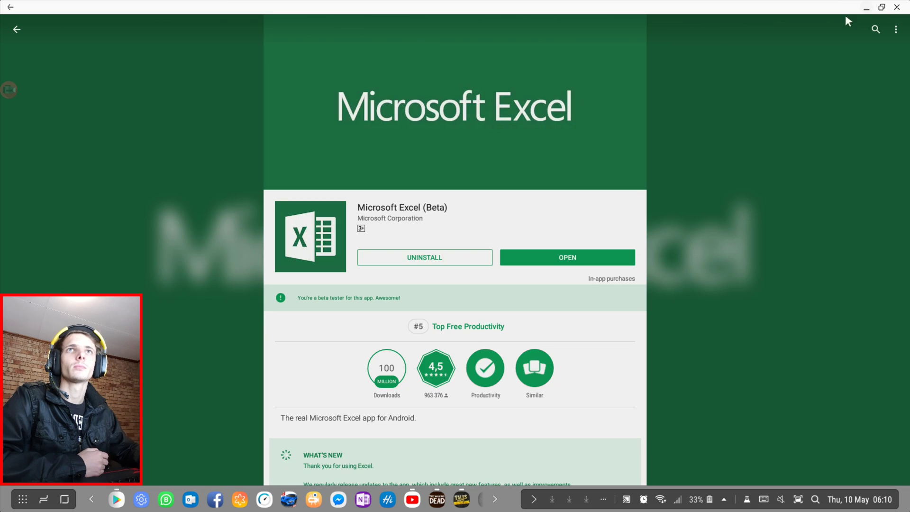
Step: Open PowerPoint's listing from Microsoft's apps carousel, launch it and start in read-only mode
{"action": "scroll", "coordinate": [369, 339], "scroll_direction": "down", "scroll_amount": 10}
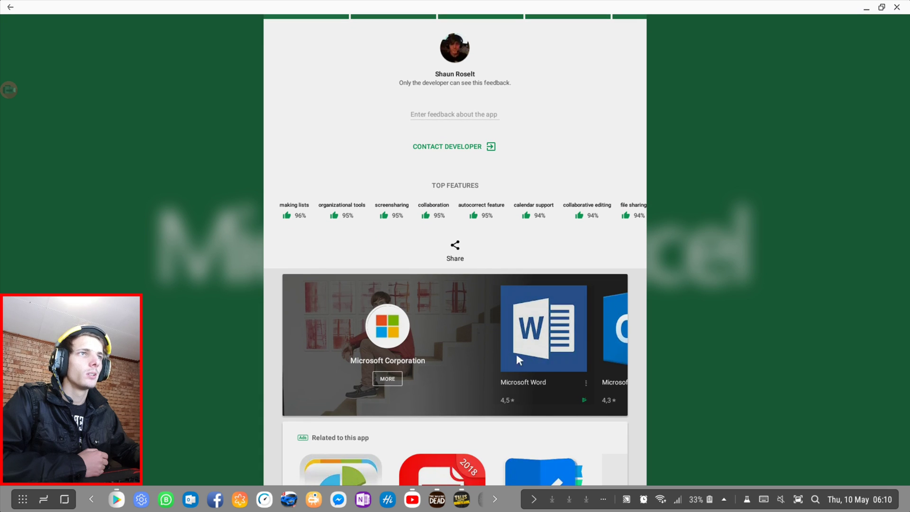
{"action": "left_click_drag", "start_coordinate": [516, 353], "coordinate": [252, 351]}
{"action": "left_click", "coordinate": [415, 325]}
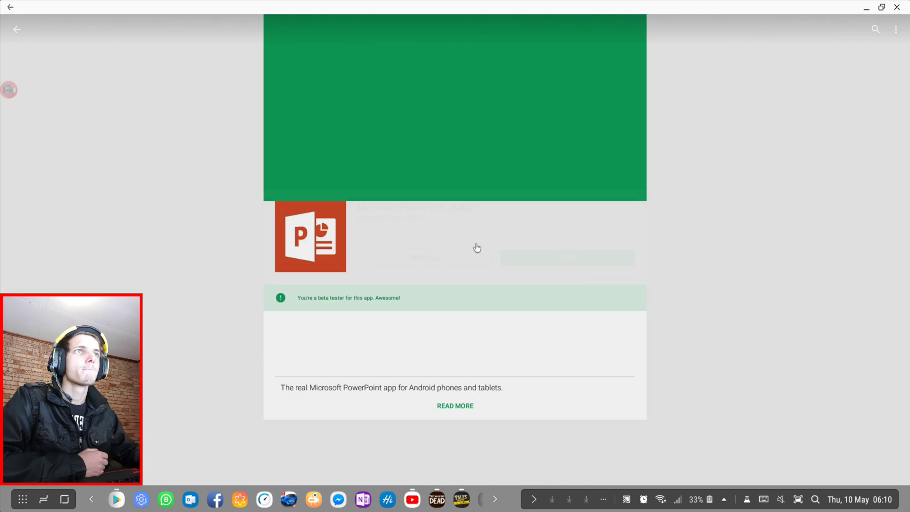
{"action": "left_click", "coordinate": [562, 262]}
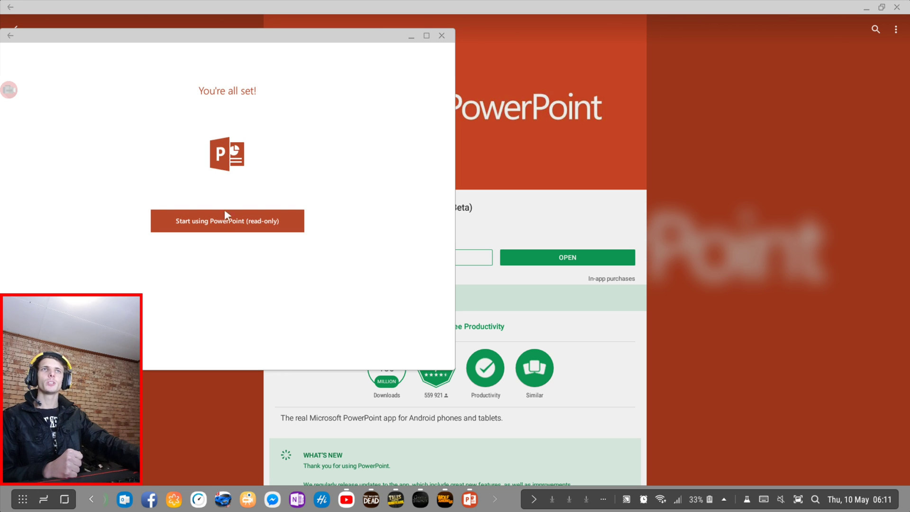
{"action": "left_click", "coordinate": [229, 233]}
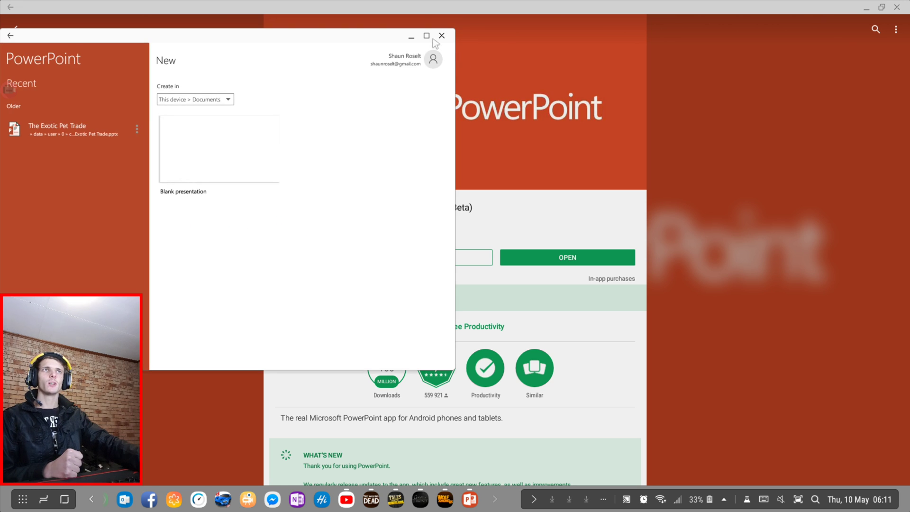
Step: Maximize the PowerPoint window and scroll through the New template grid
{"action": "left_click", "coordinate": [424, 36]}
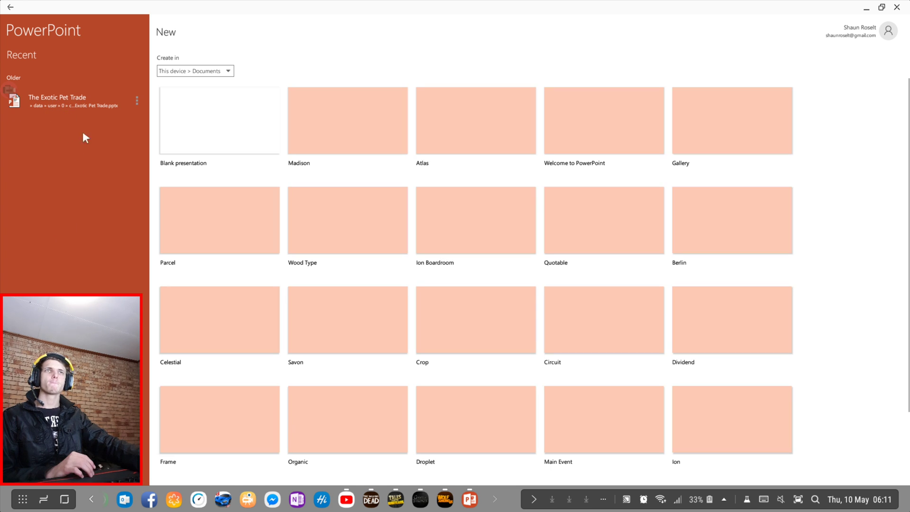
{"action": "scroll", "coordinate": [376, 207], "scroll_direction": "down", "scroll_amount": 2}
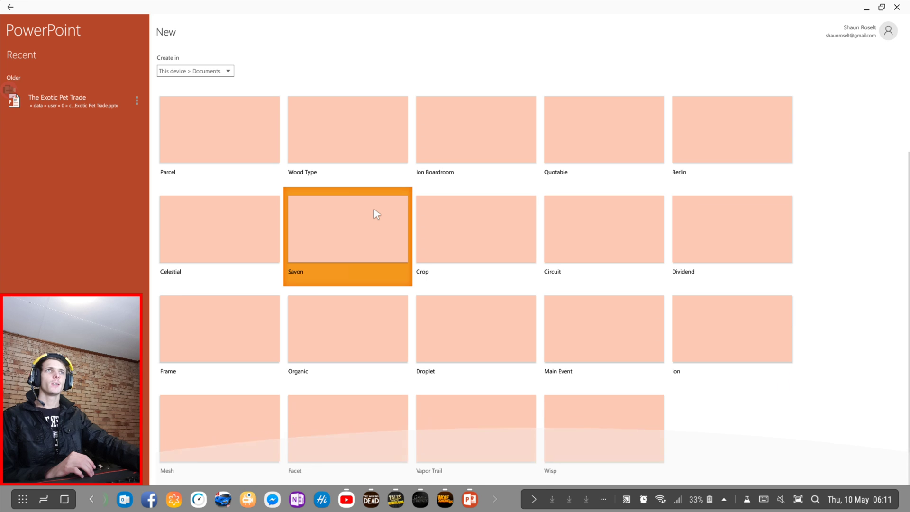
{"action": "scroll", "coordinate": [376, 207], "scroll_direction": "up", "scroll_amount": 2}
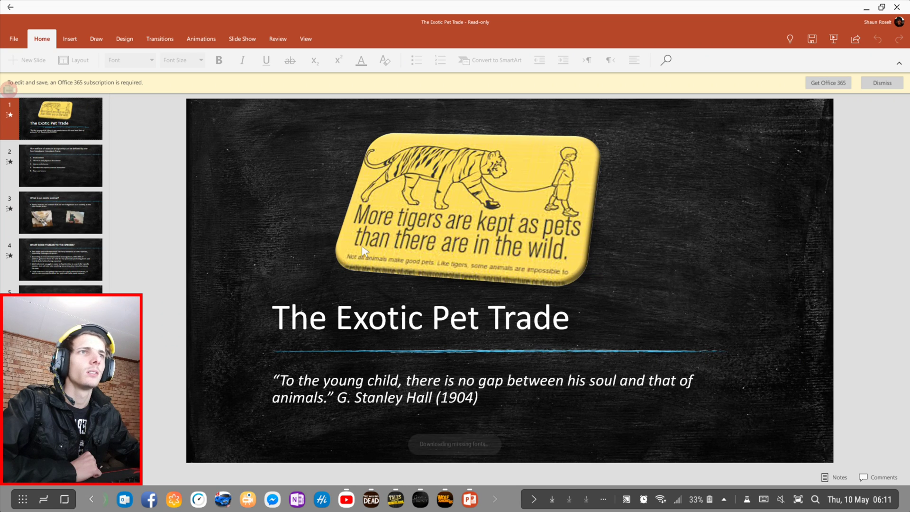
{"action": "left_click_drag", "start_coordinate": [8, 477], "coordinate": [71, 475]}
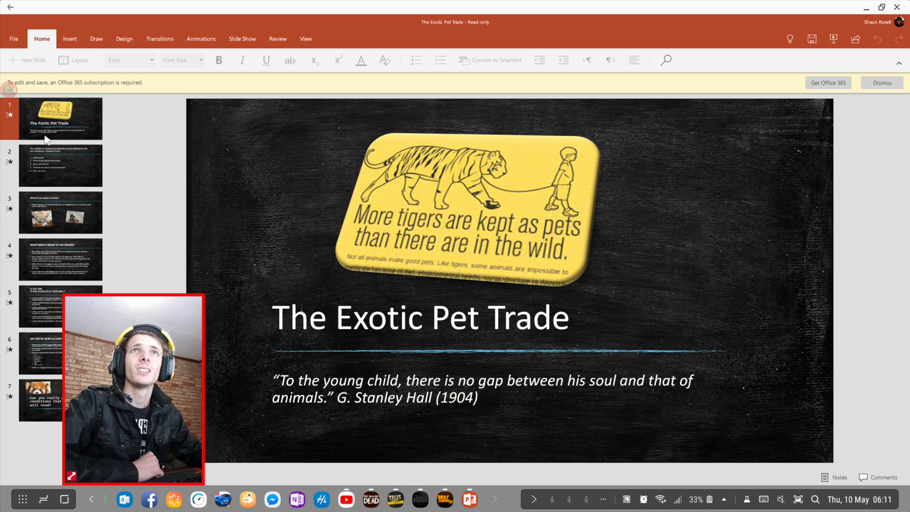
{"action": "right_click", "coordinate": [52, 150]}
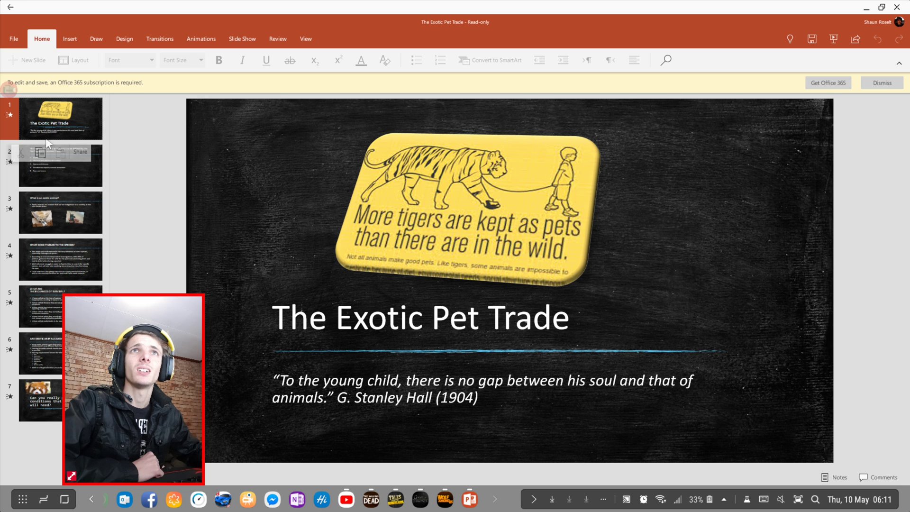
{"action": "left_click", "coordinate": [69, 185]}
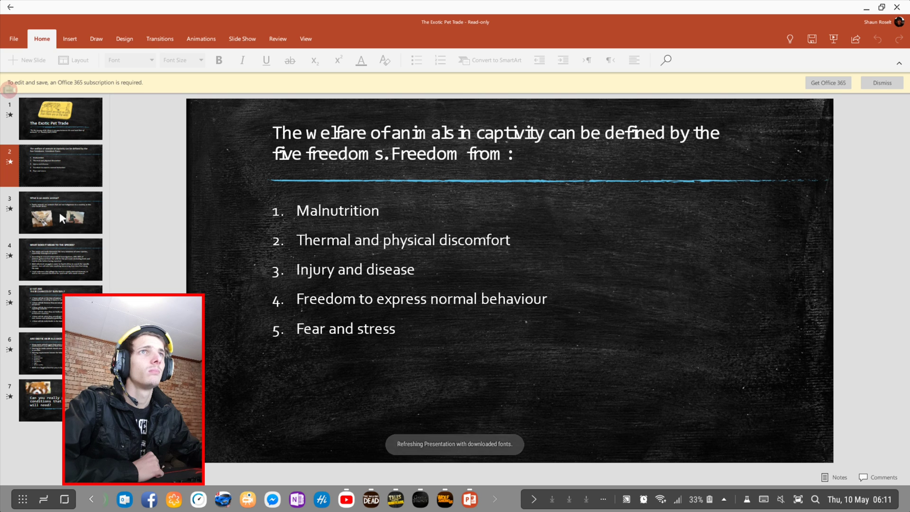
{"action": "left_click", "coordinate": [61, 214]}
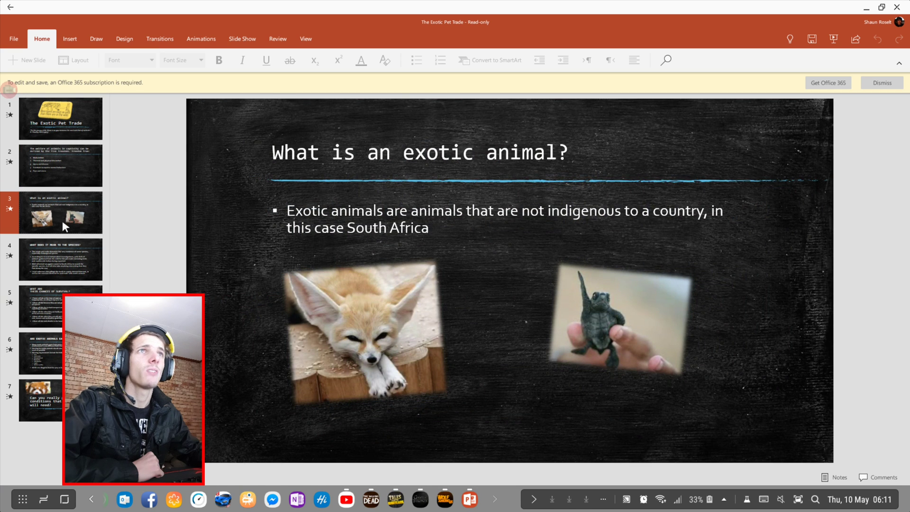
{"action": "left_click", "coordinate": [70, 122]}
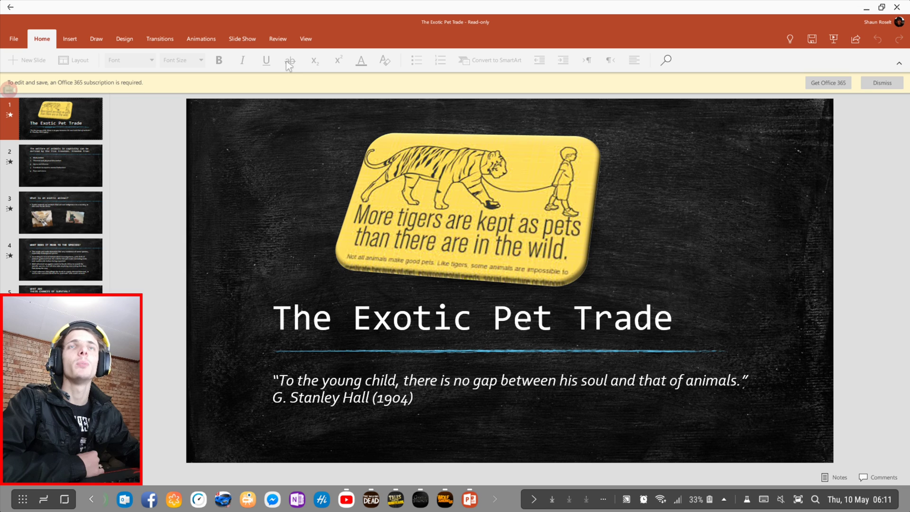
Step: Browse the Insert, Draw, Design, Transitions and Animations tabs, ending on the Slide Show tab
{"action": "left_click", "coordinate": [69, 43]}
{"action": "left_click", "coordinate": [102, 42]}
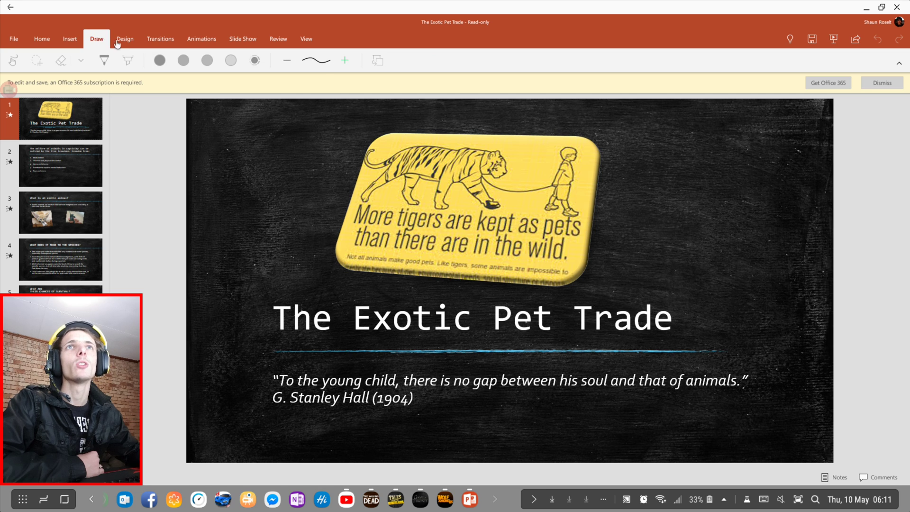
{"action": "left_click", "coordinate": [125, 40]}
{"action": "left_click", "coordinate": [159, 42]}
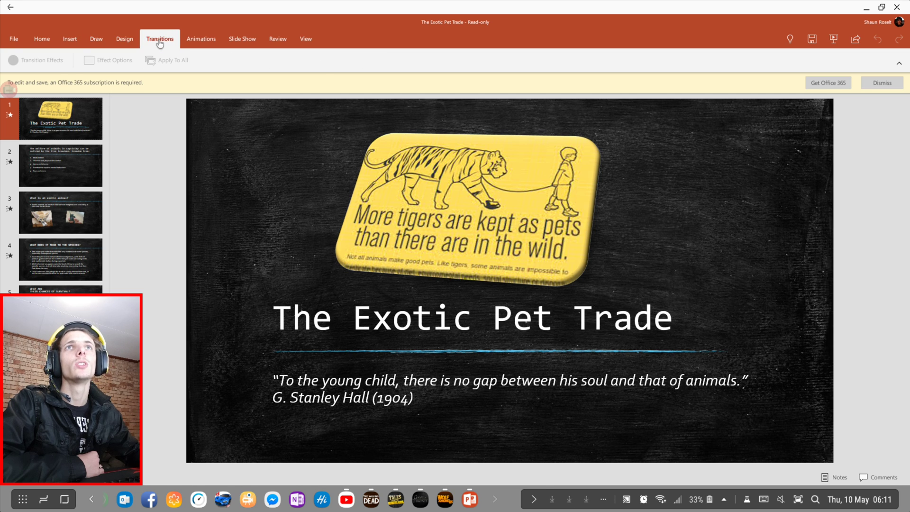
{"action": "left_click", "coordinate": [200, 39]}
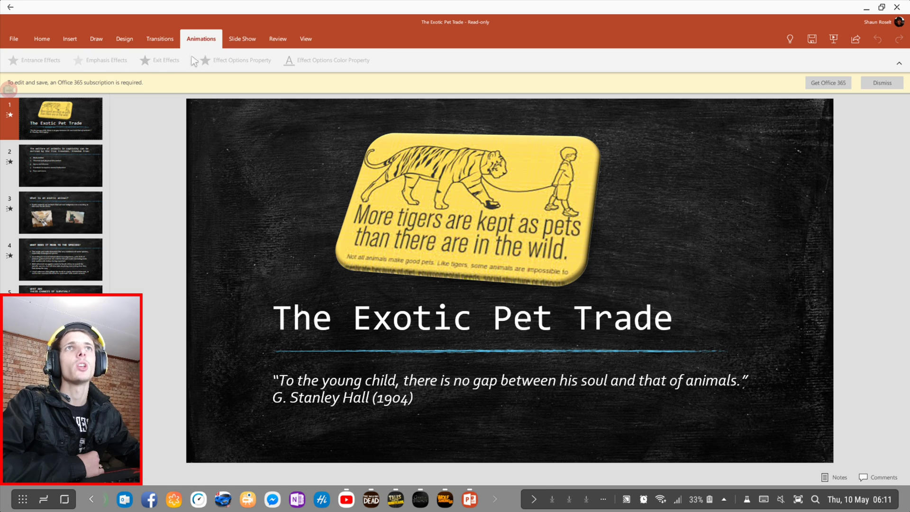
{"action": "left_click", "coordinate": [243, 40]}
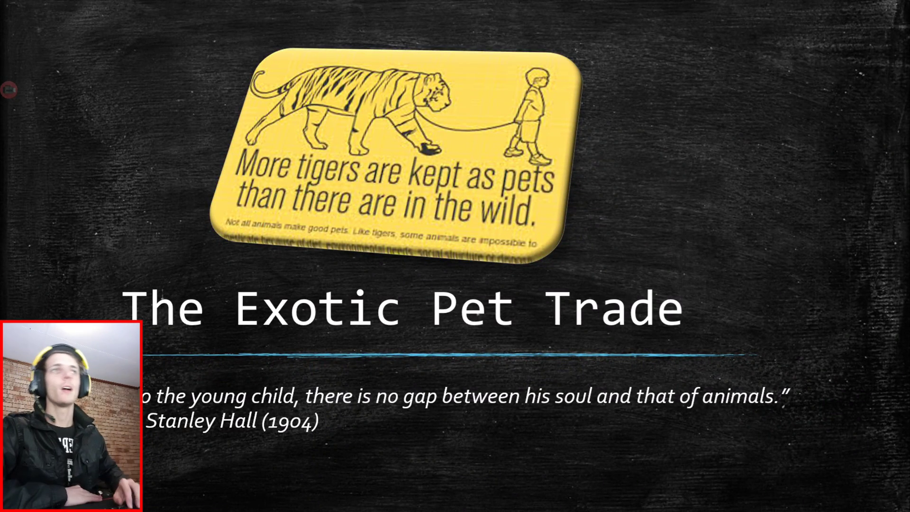
Step: Advance through the five freedoms and 'What is an exotic animal?' slides, then exit the show
{"action": "key", "text": "Right"}
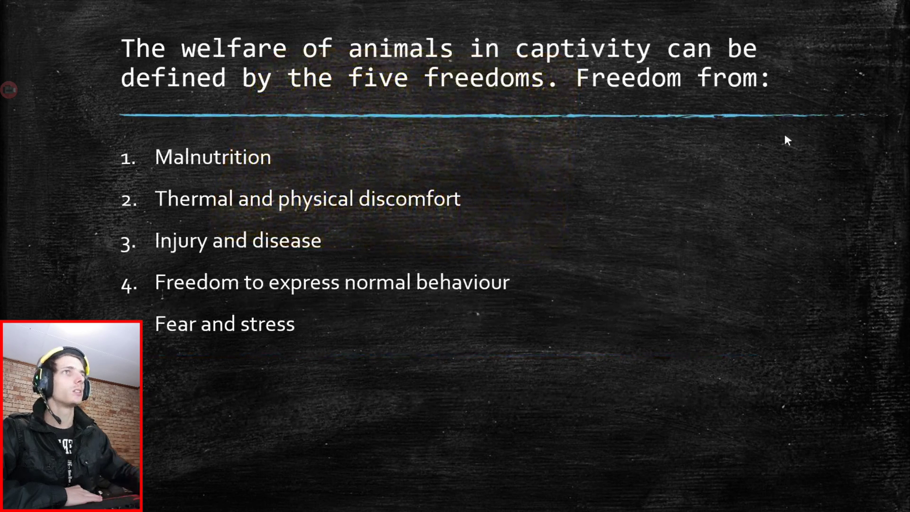
{"action": "key", "text": "Right"}
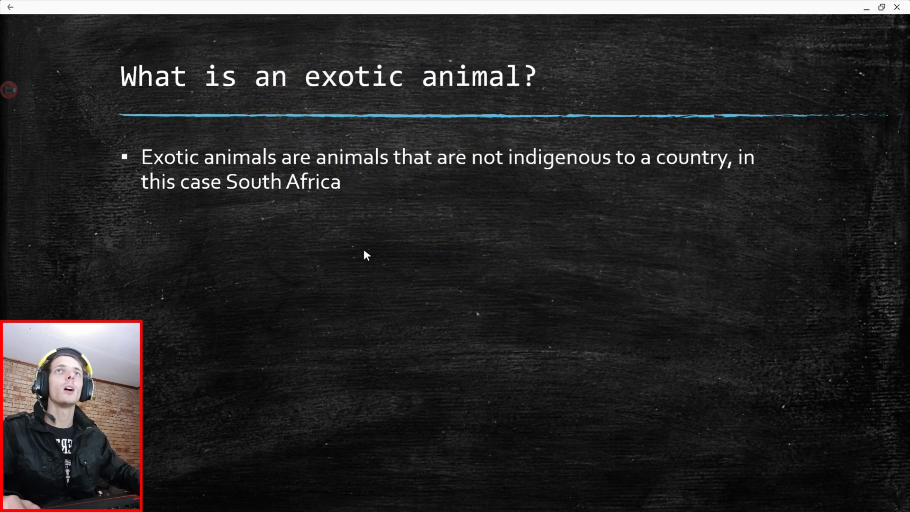
{"action": "key", "text": "Escape"}
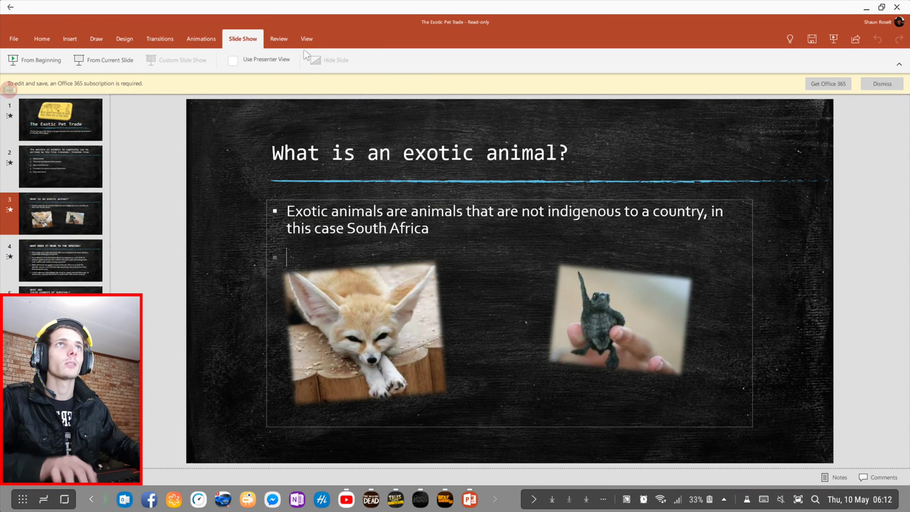
Step: Glance at the Review and Home tabs, then close The Exotic Pet Trade presentation
{"action": "left_click", "coordinate": [278, 39]}
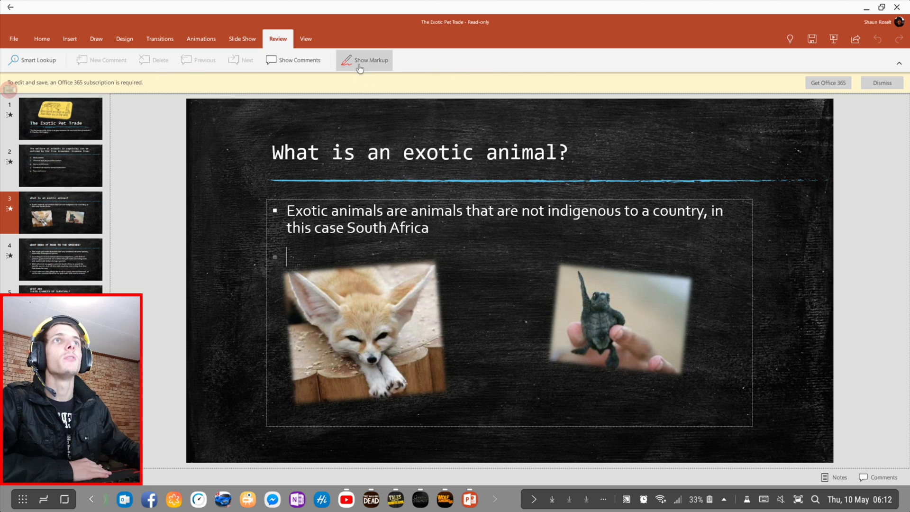
{"action": "left_click", "coordinate": [42, 39]}
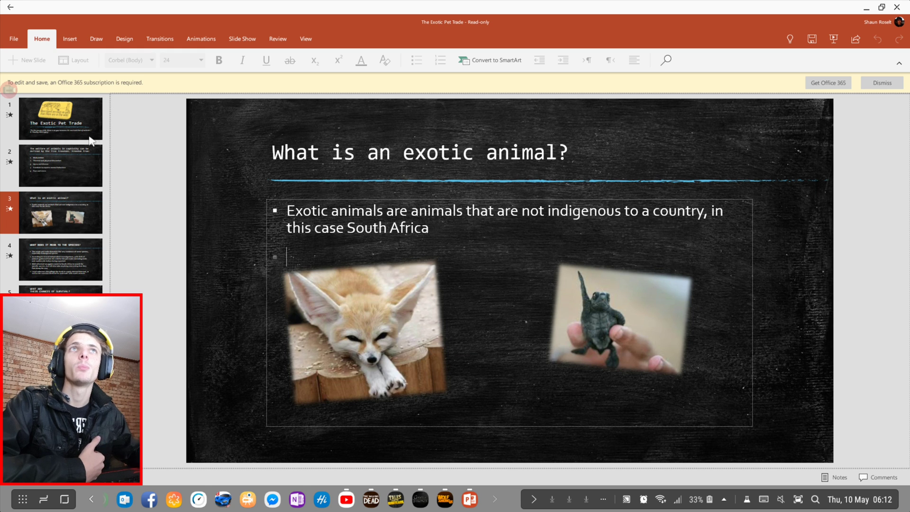
{"action": "left_click", "coordinate": [10, 6]}
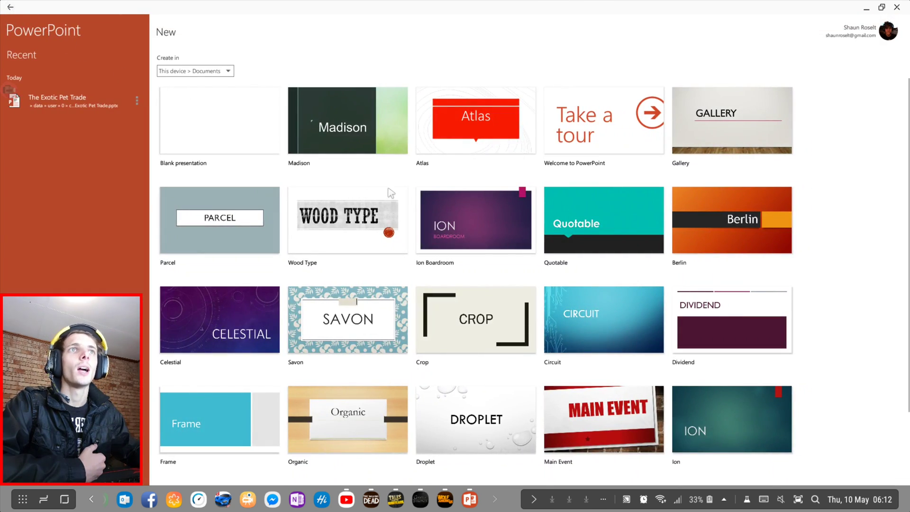
Step: Scroll the template gallery down and back up, then switch to the Play Store from the app shelf
{"action": "scroll", "coordinate": [772, 294], "scroll_direction": "down", "scroll_amount": 2}
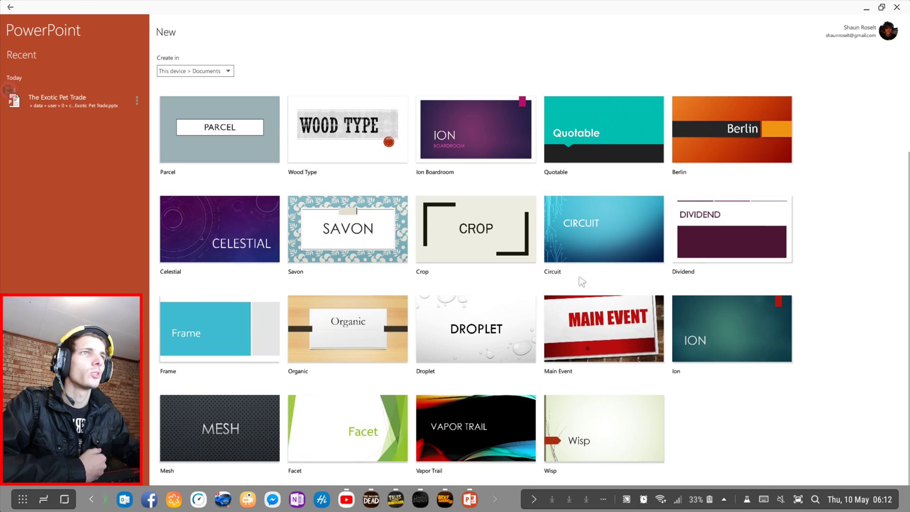
{"action": "scroll", "coordinate": [362, 408], "scroll_direction": "up", "scroll_amount": 2}
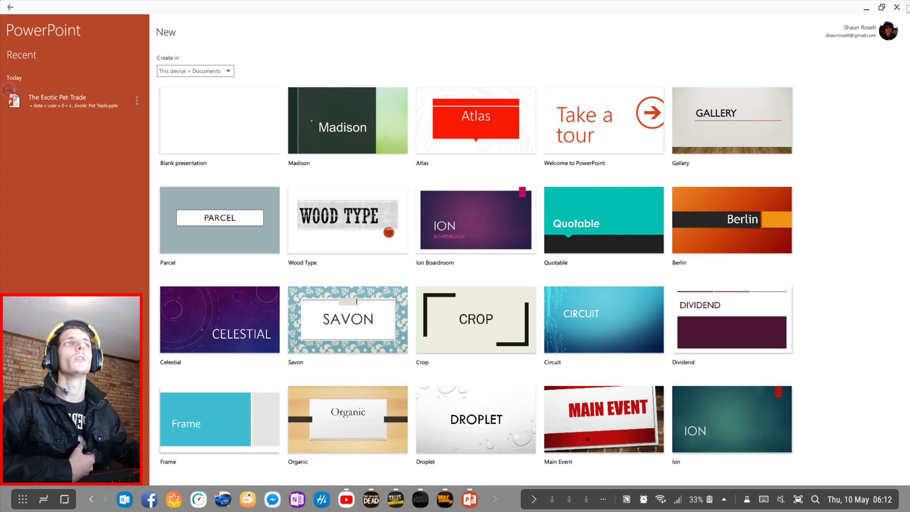
{"action": "left_click", "coordinate": [91, 500]}
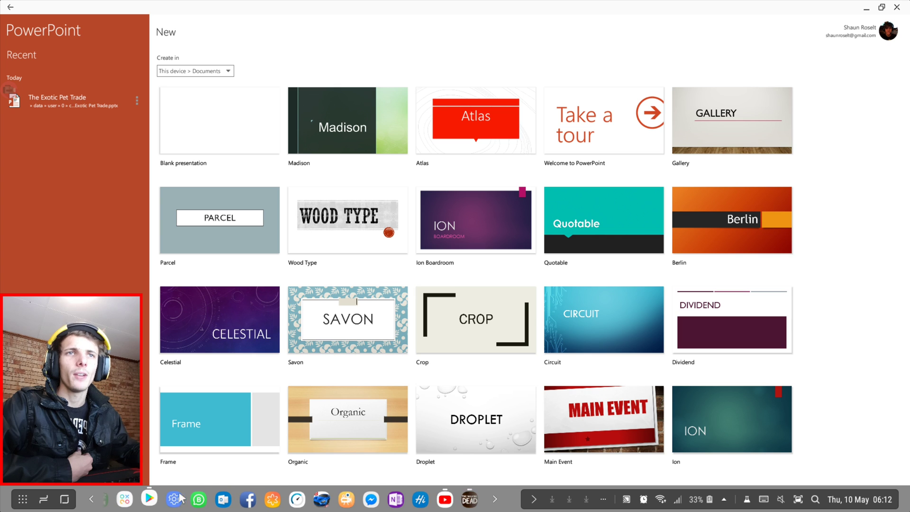
{"action": "left_click", "coordinate": [151, 498]}
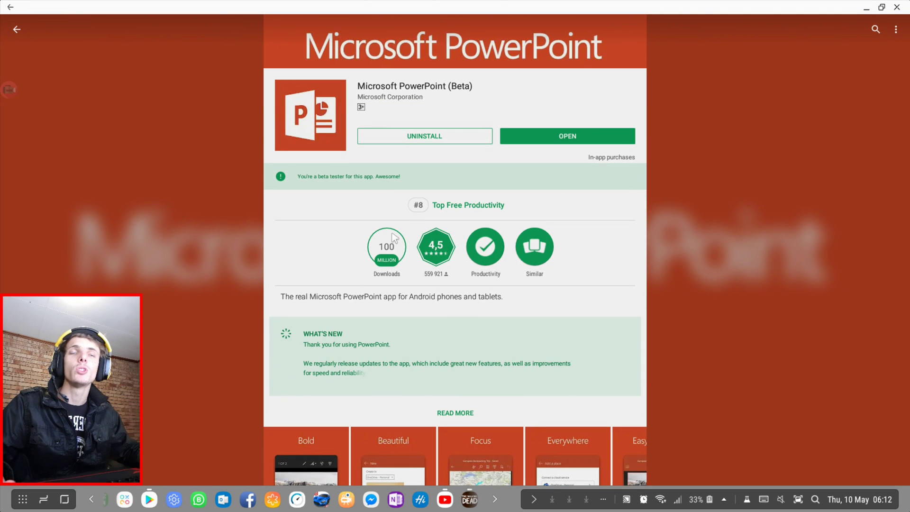
Step: Scroll the PowerPoint listing, open the Microsoft Word listing and launch Word
{"action": "scroll", "coordinate": [410, 296], "scroll_direction": "down", "scroll_amount": 1}
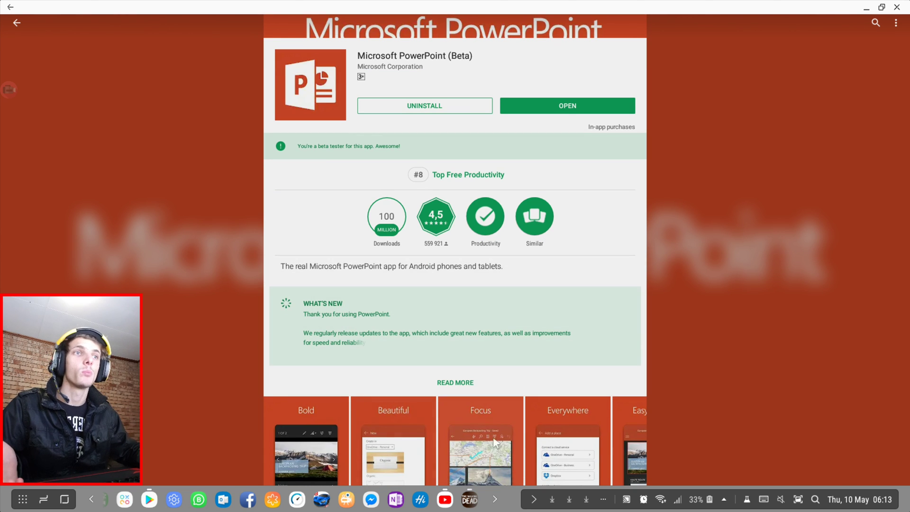
{"action": "scroll", "coordinate": [606, 87], "scroll_direction": "up", "scroll_amount": 5}
{"action": "scroll", "coordinate": [592, 199], "scroll_direction": "down", "scroll_amount": 20}
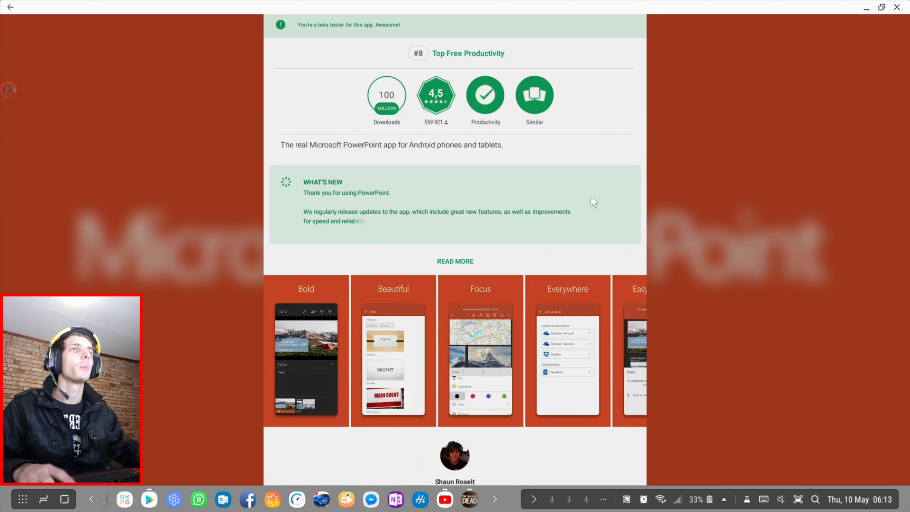
{"action": "scroll", "coordinate": [557, 213], "scroll_direction": "up", "scroll_amount": 1}
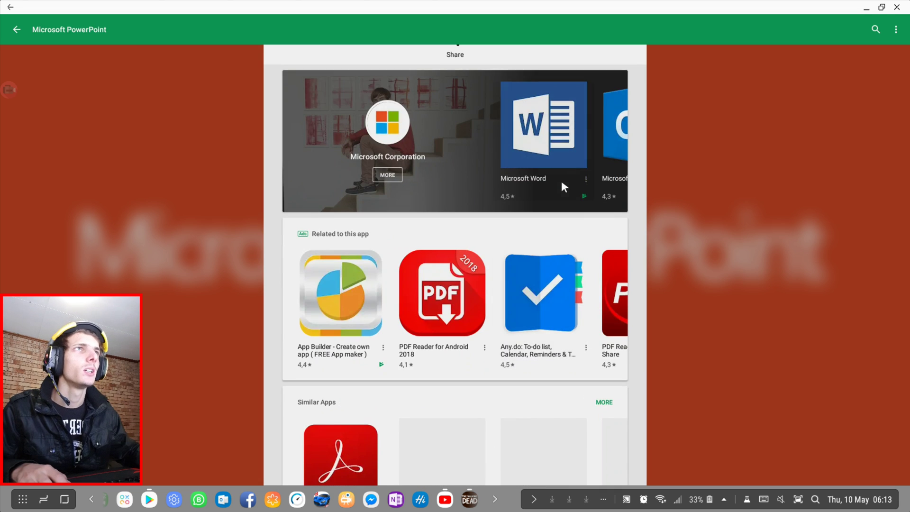
{"action": "left_click", "coordinate": [560, 149]}
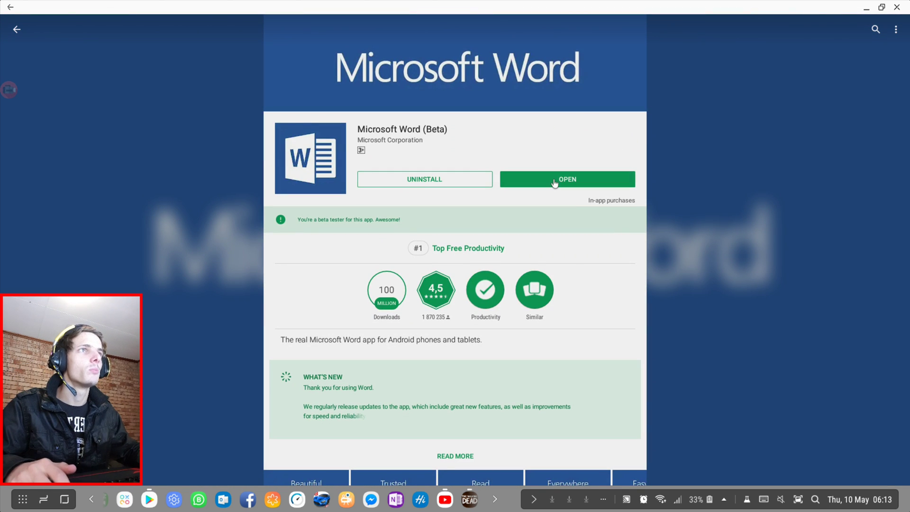
{"action": "left_click", "coordinate": [554, 182]}
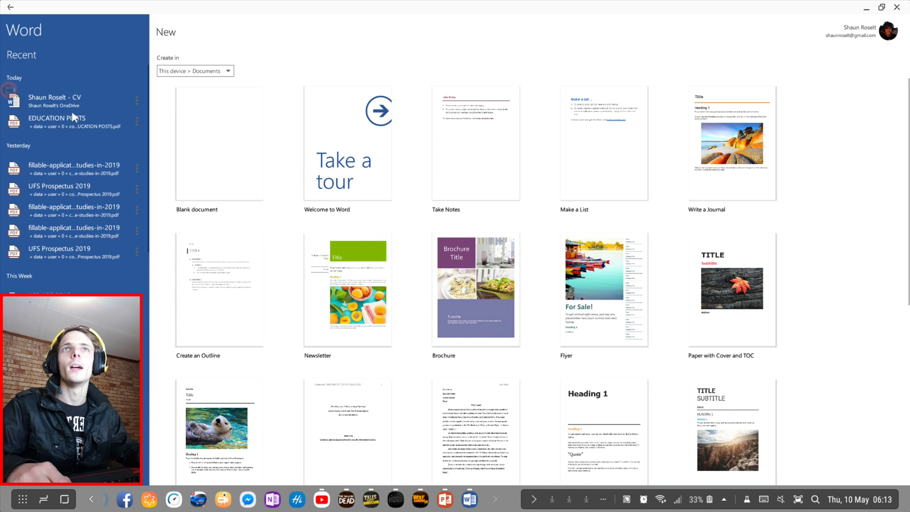
Step: Scroll through Word's Recent list and open the UFS Prospectus 2019 PDF
{"action": "scroll", "coordinate": [50, 132], "scroll_direction": "down", "scroll_amount": 5}
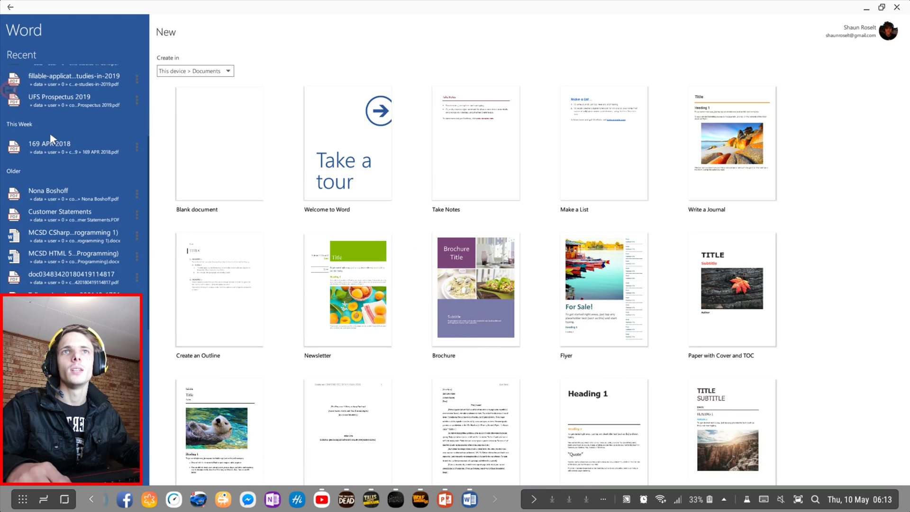
{"action": "scroll", "coordinate": [101, 204], "scroll_direction": "down", "scroll_amount": 6}
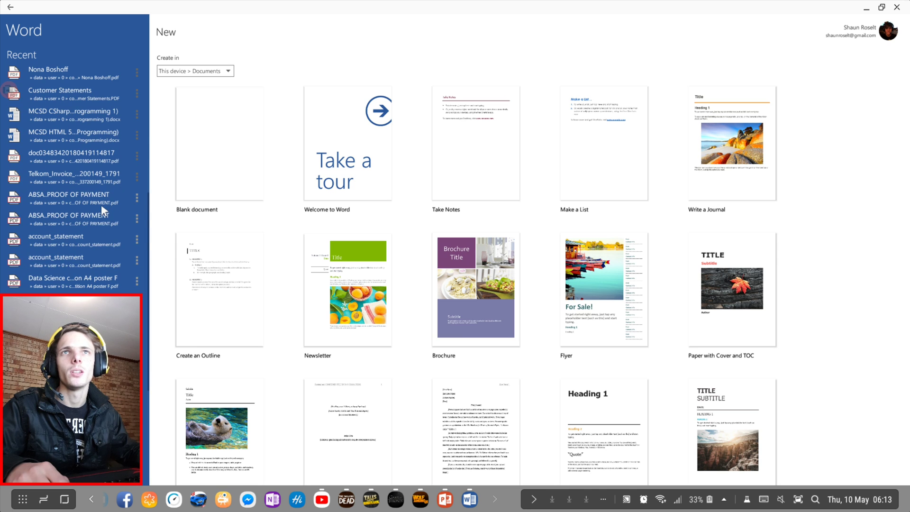
{"action": "left_click", "coordinate": [98, 202]}
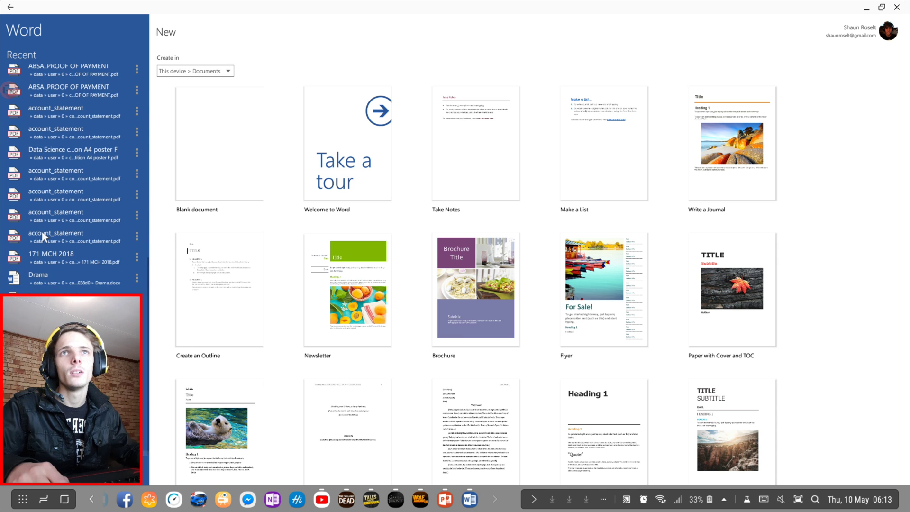
{"action": "left_click_drag", "start_coordinate": [101, 369], "coordinate": [212, 373]}
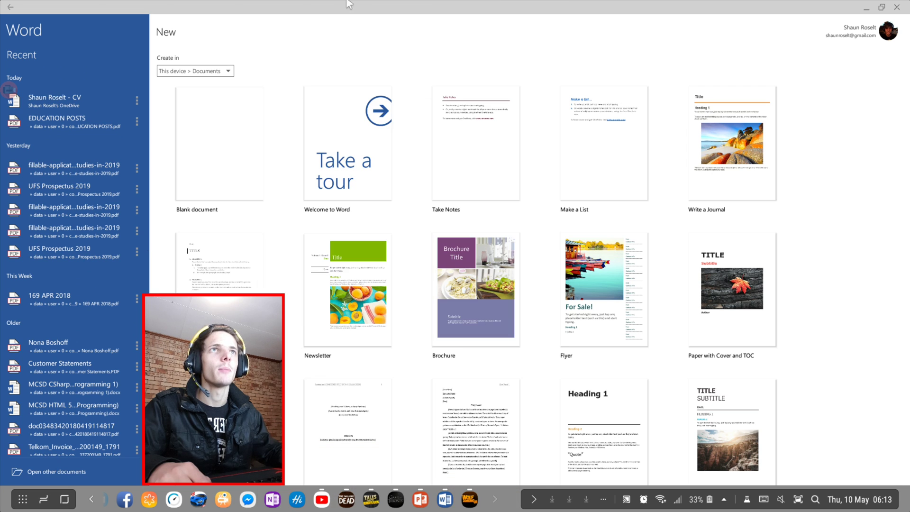
{"action": "scroll", "coordinate": [44, 273], "scroll_direction": "down", "scroll_amount": 2}
{"action": "scroll", "coordinate": [95, 301], "scroll_direction": "down", "scroll_amount": 10}
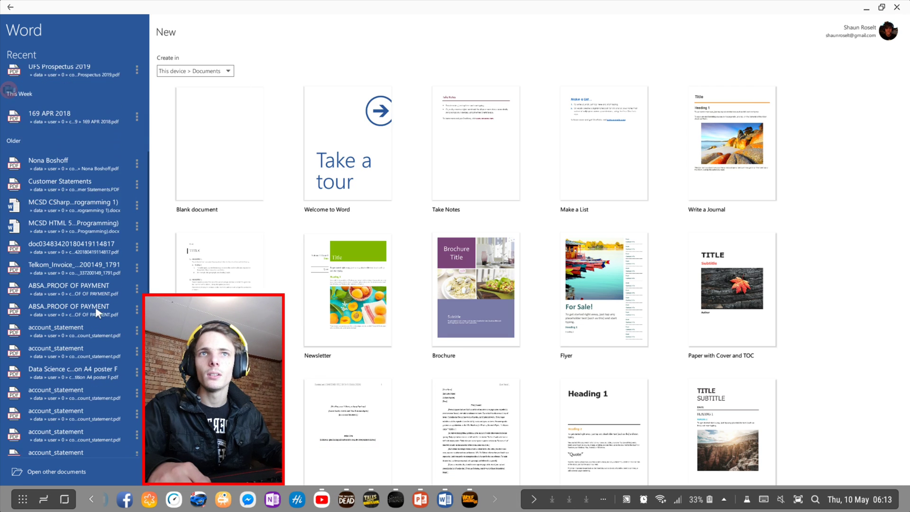
{"action": "scroll", "coordinate": [94, 275], "scroll_direction": "up", "scroll_amount": 15}
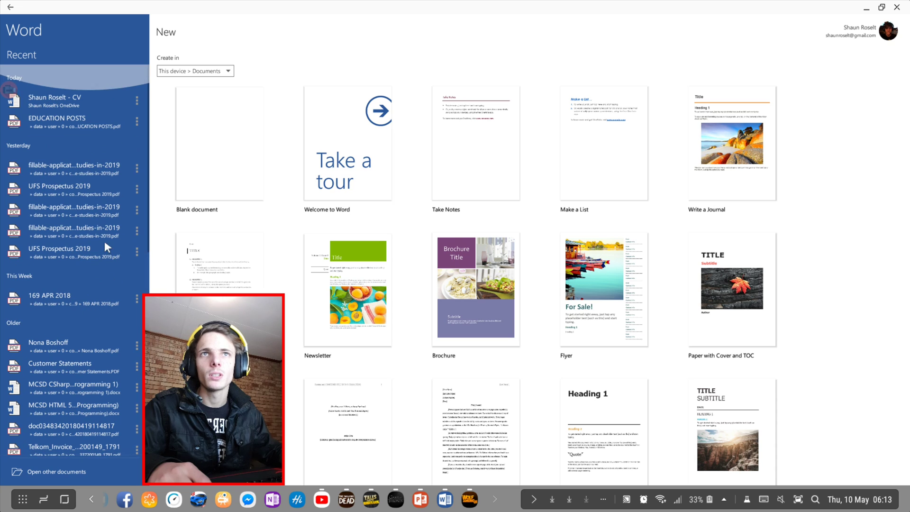
{"action": "left_click", "coordinate": [61, 251]}
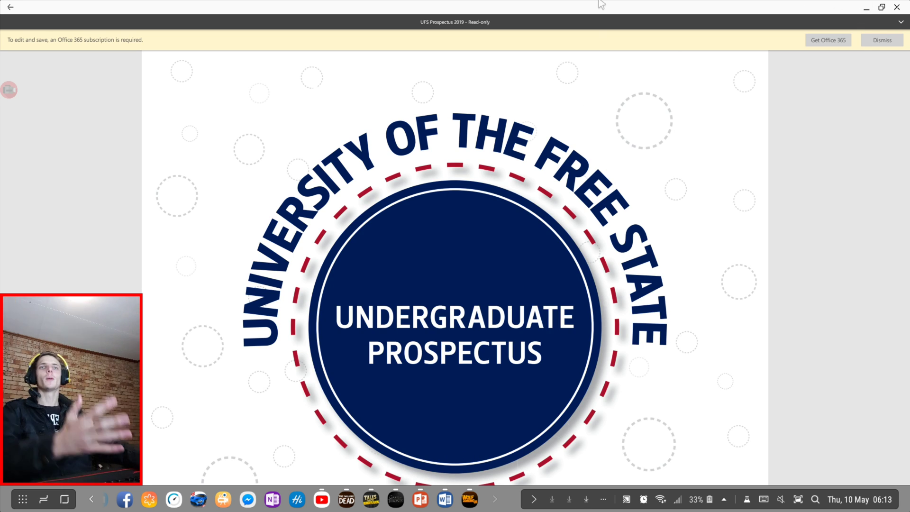
Step: Scroll the UFS Prospectus 2019 down to page 3 of 60, the end of its contents list
{"action": "scroll", "coordinate": [560, 291], "scroll_direction": "down", "scroll_amount": 5}
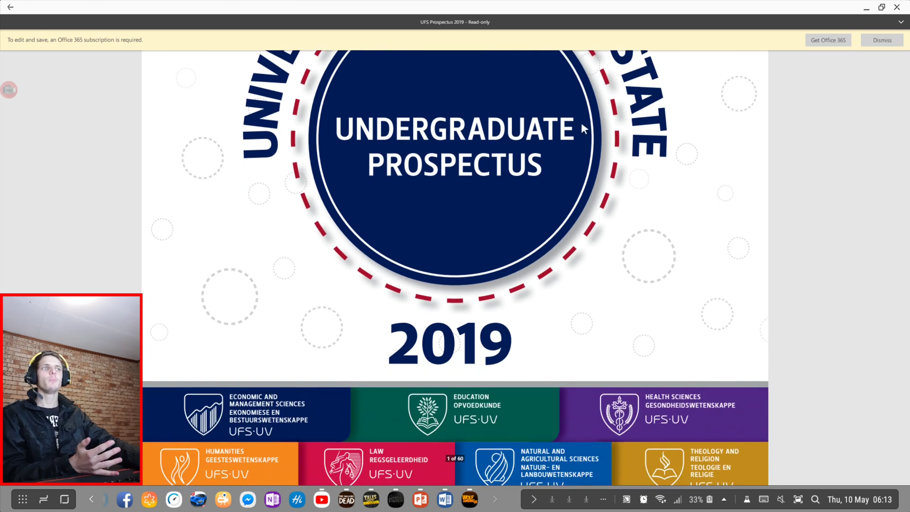
{"action": "scroll", "coordinate": [562, 212], "scroll_direction": "down", "scroll_amount": 10}
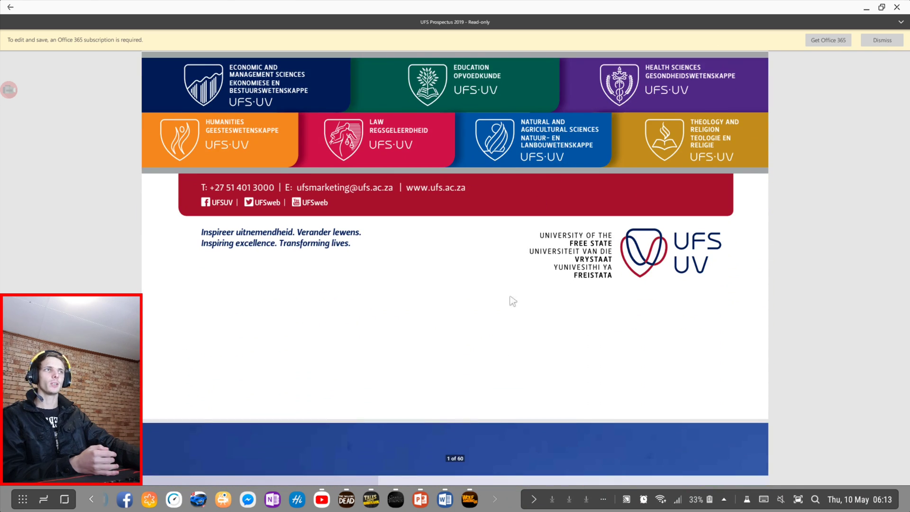
{"action": "scroll", "coordinate": [408, 475], "scroll_direction": "down", "scroll_amount": 15}
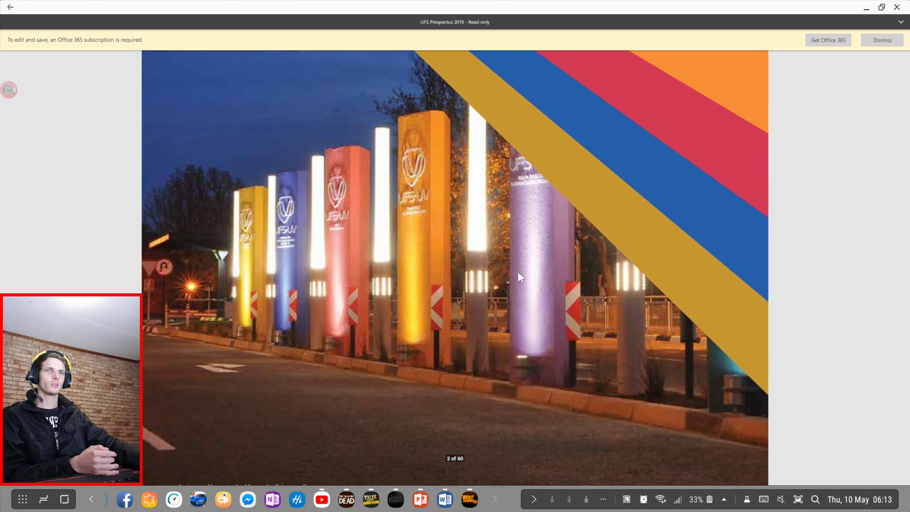
{"action": "scroll", "coordinate": [577, 182], "scroll_direction": "down", "scroll_amount": 10}
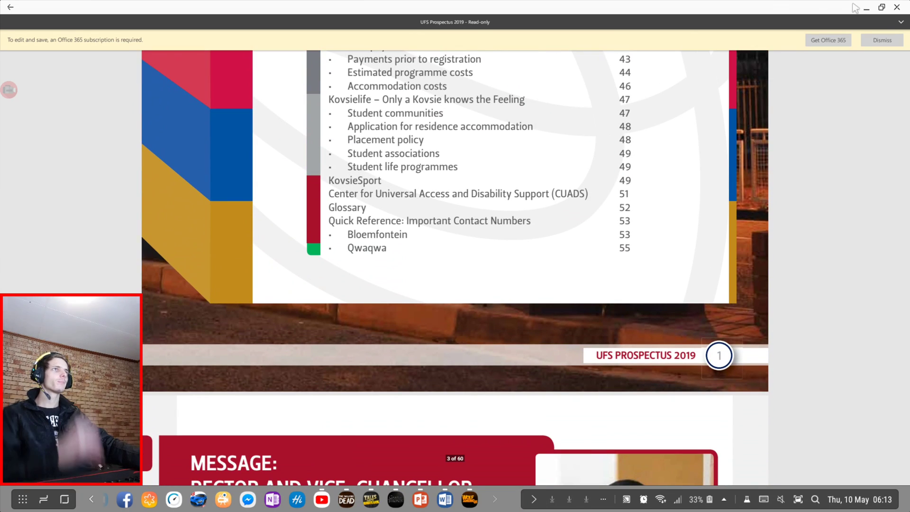
Step: Close the prospectus, then move the Telltale game window aside and close it
{"action": "left_click", "coordinate": [897, 7]}
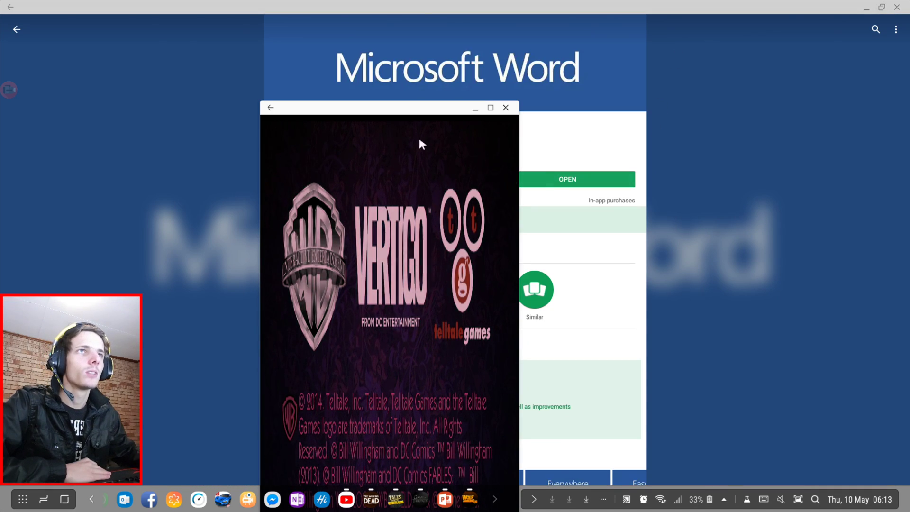
{"action": "left_click_drag", "start_coordinate": [410, 107], "coordinate": [403, 40]}
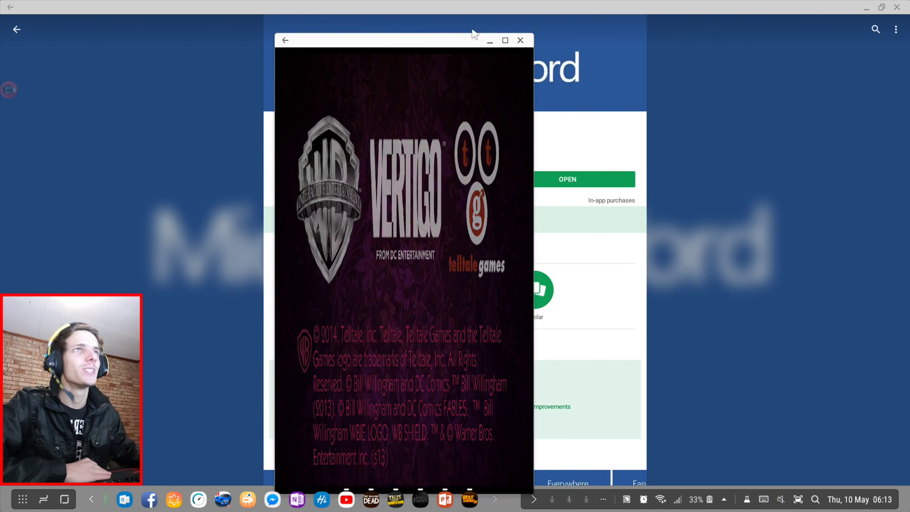
{"action": "left_click", "coordinate": [520, 41]}
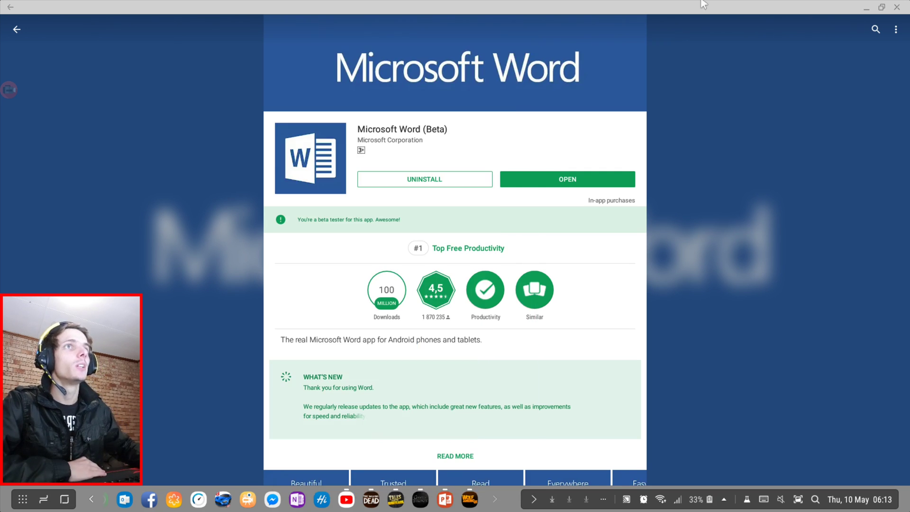